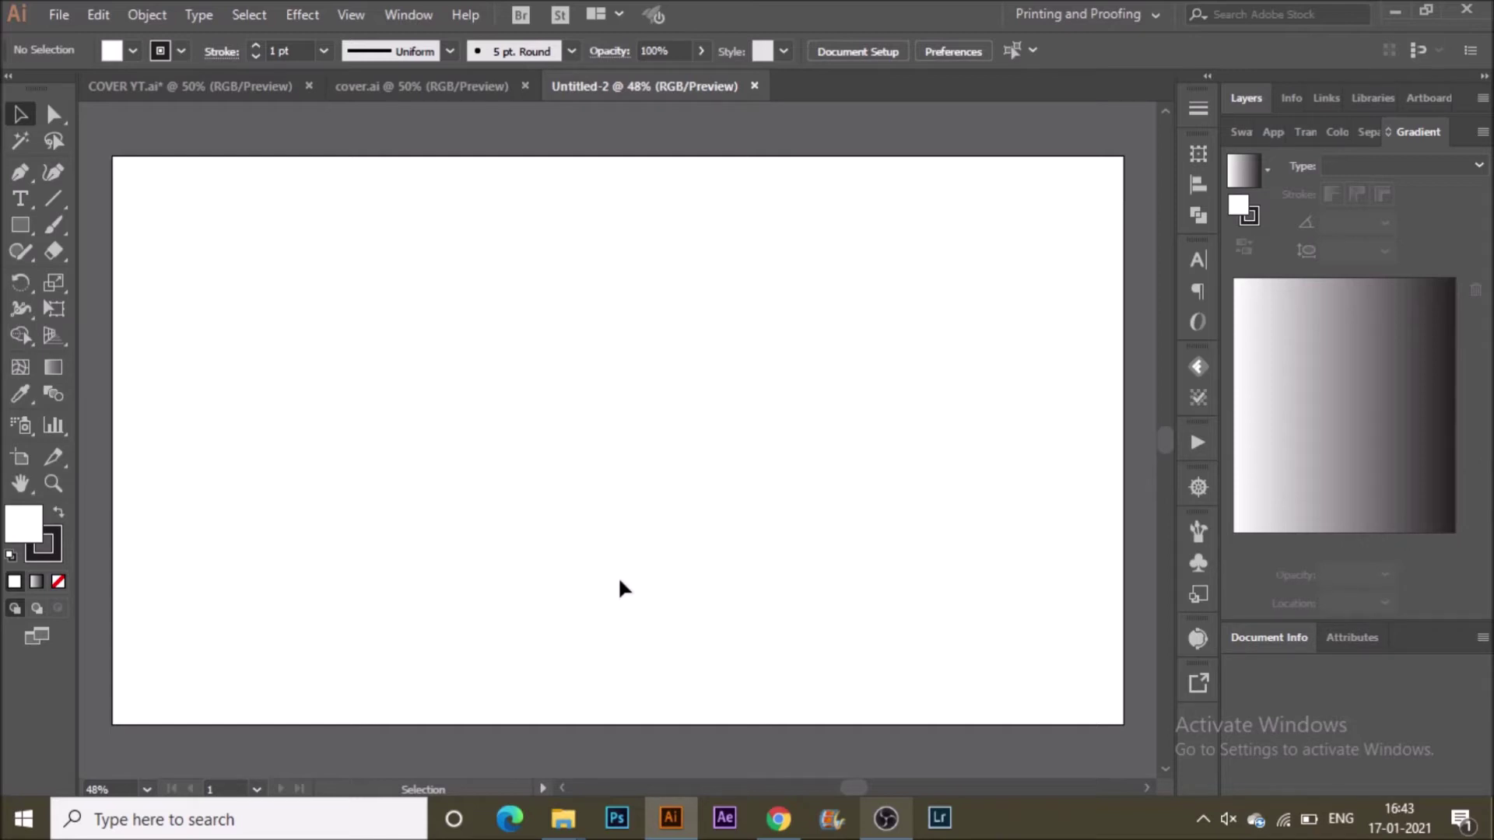
Draw a hexagon with the Polygon Tool and fill it red.
right_click(25, 234)
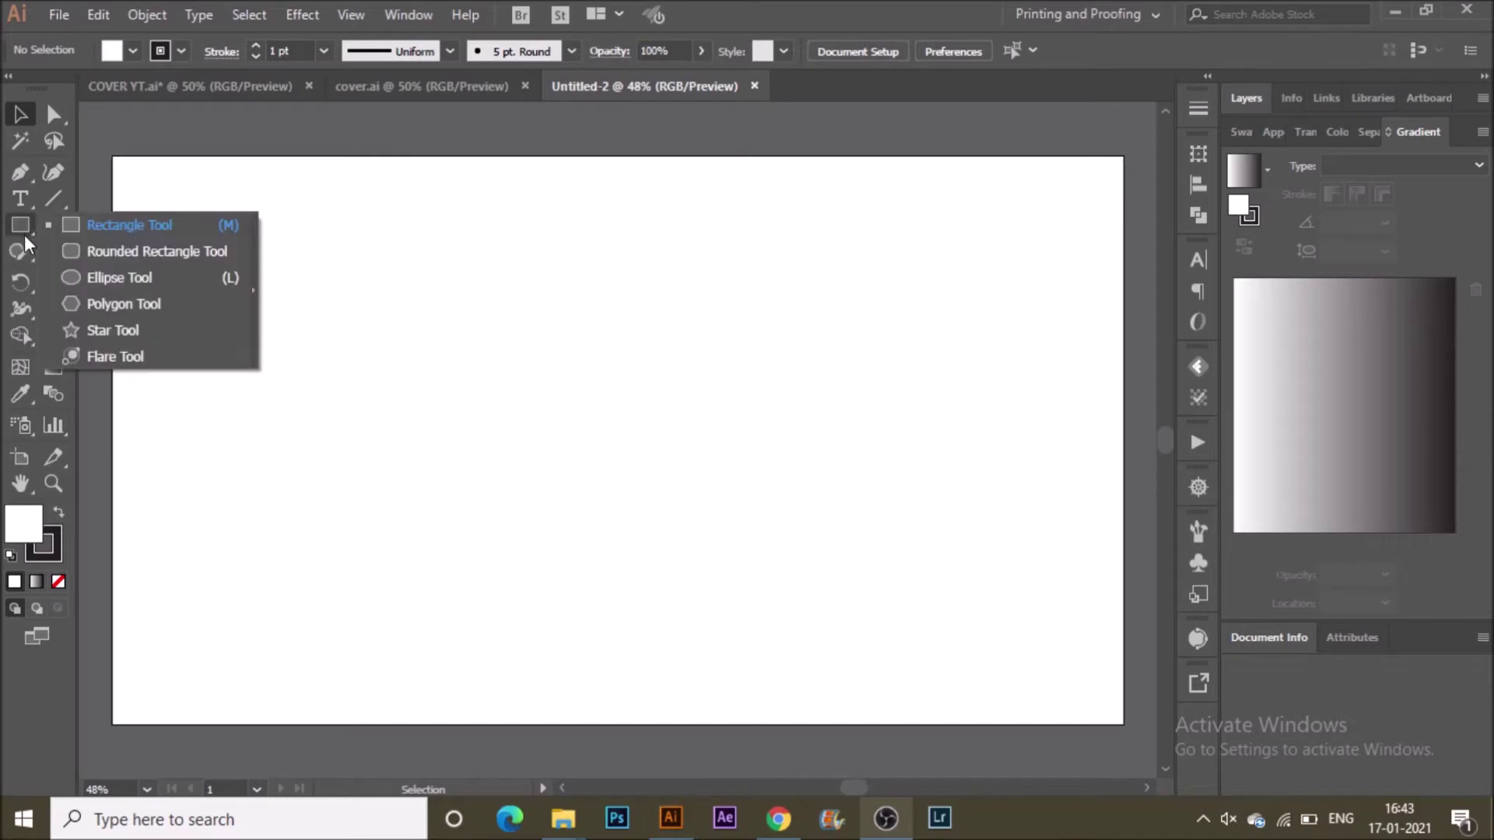
left_click(95, 305)
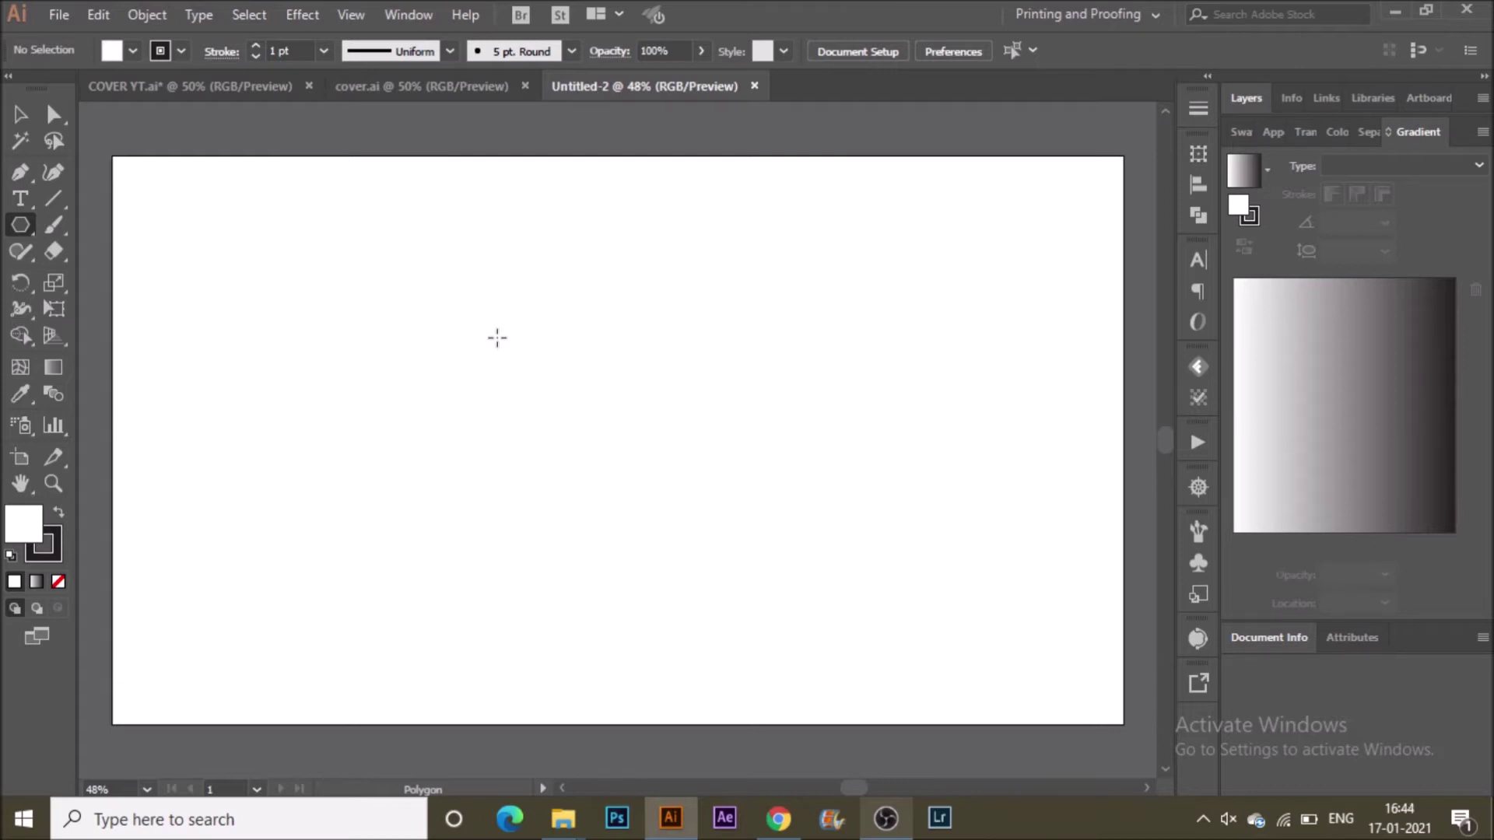
mouse_move(497, 337)
left_mouse_down()
mouse_move(572, 441)
mouse_move(490, 464)
mouse_move(404, 434)
mouse_move(442, 457)
left_mouse_up()
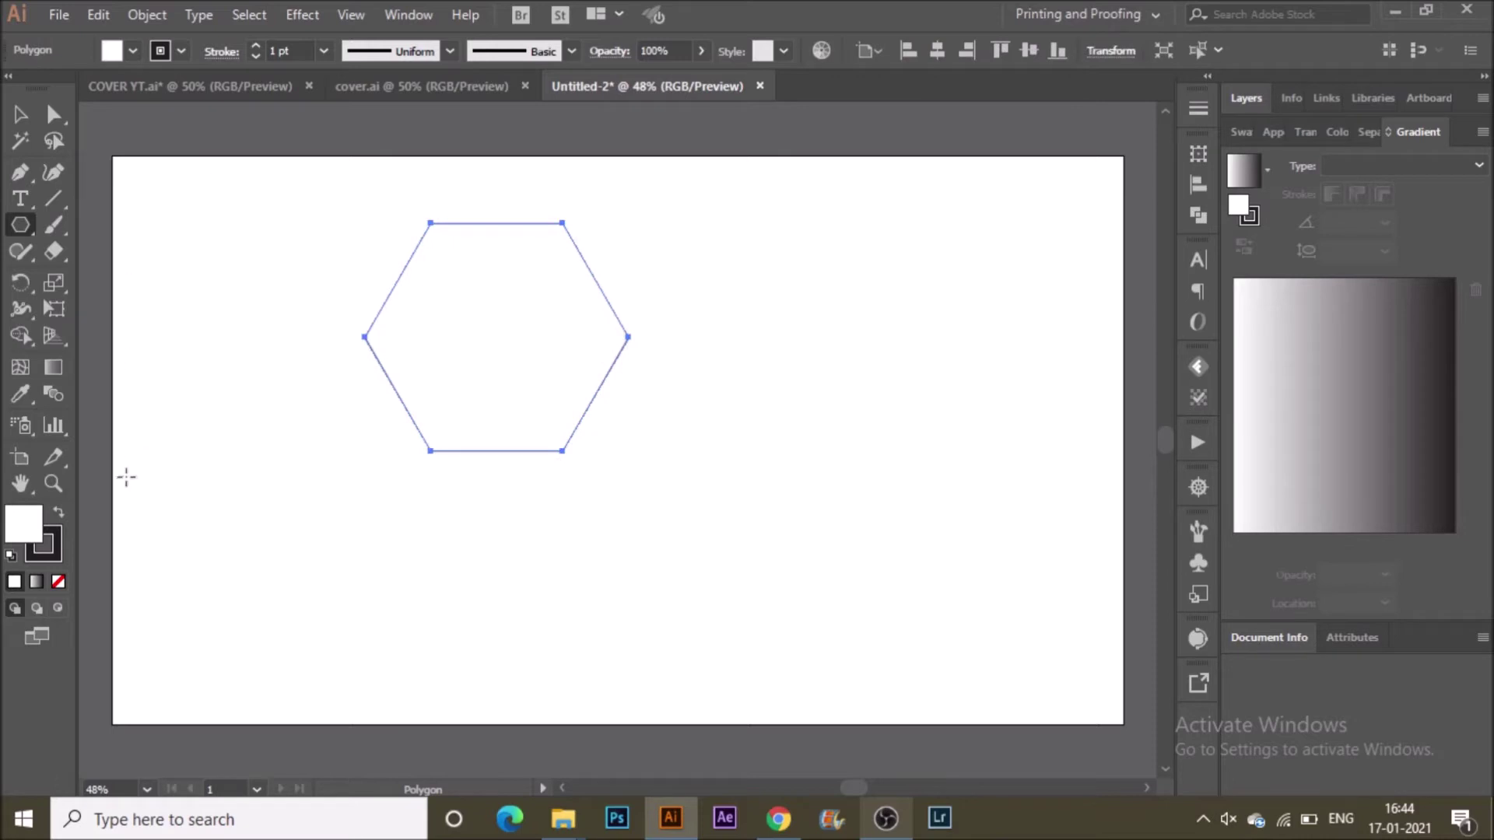
left_click(132, 53)
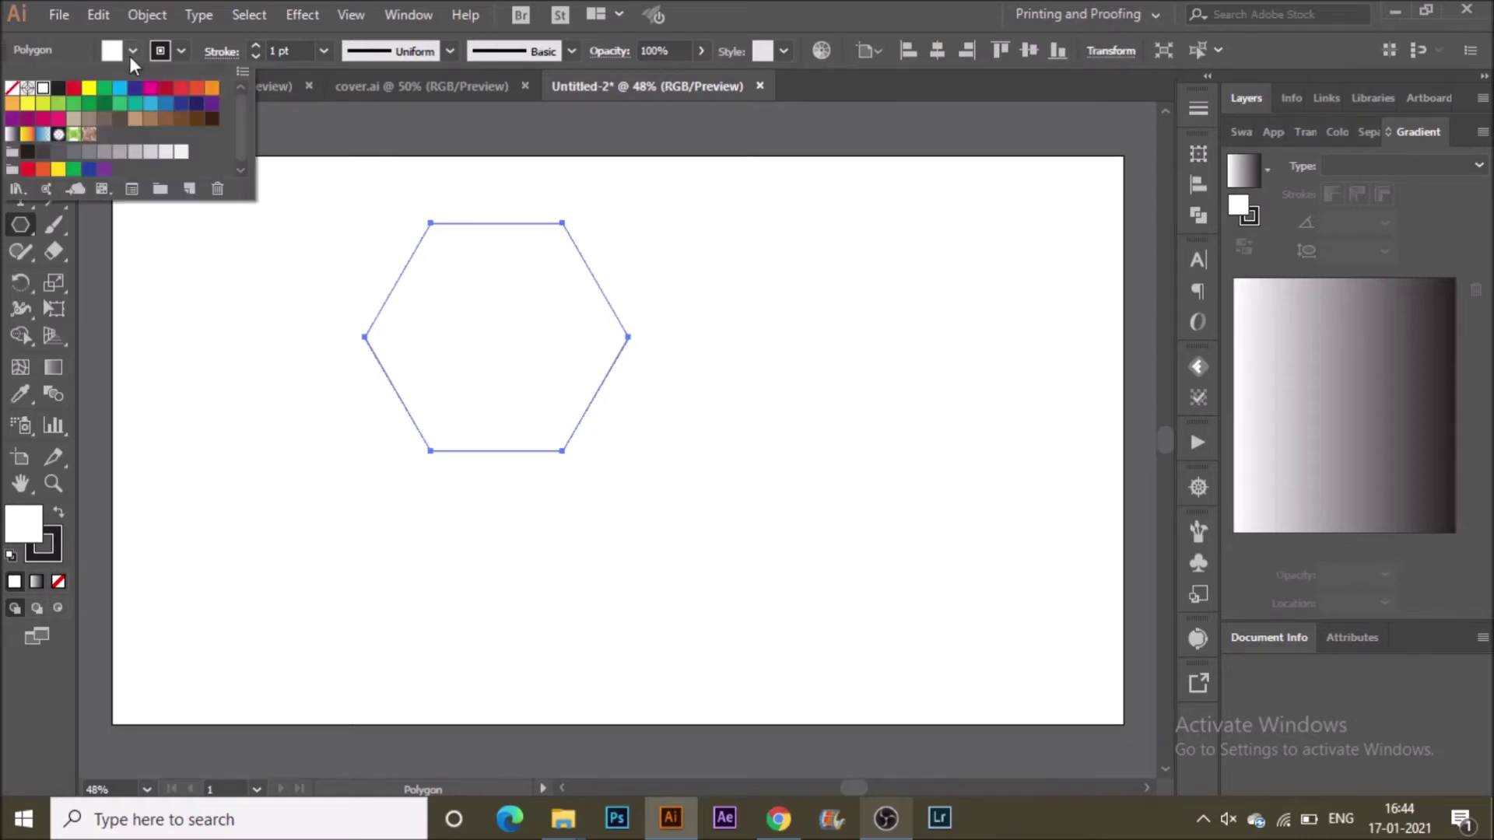
left_click(181, 89)
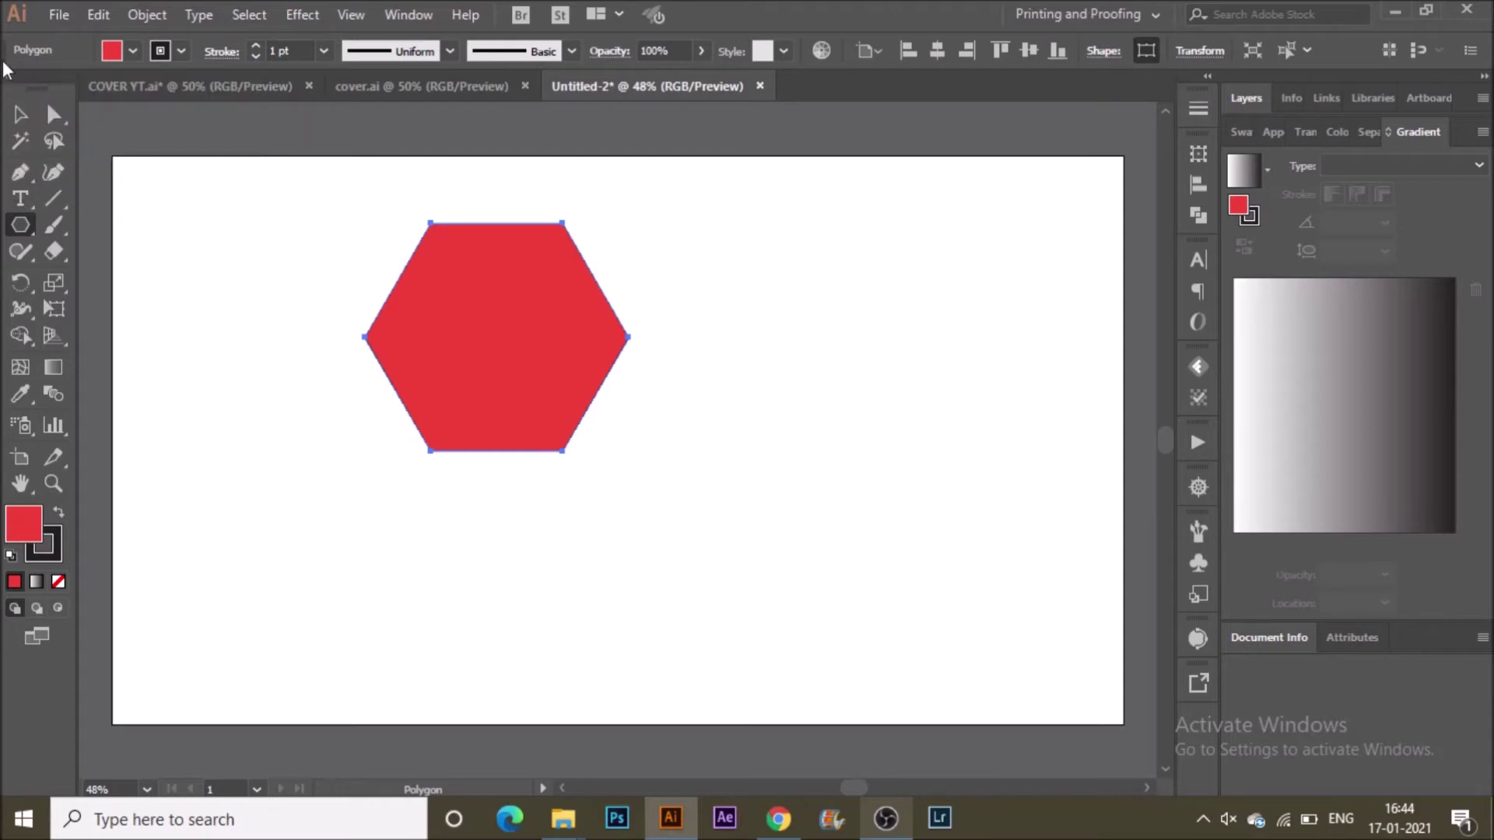
Move the red hexagon toward the artboard centre and rotate it to stand point-up.
left_click(19, 114)
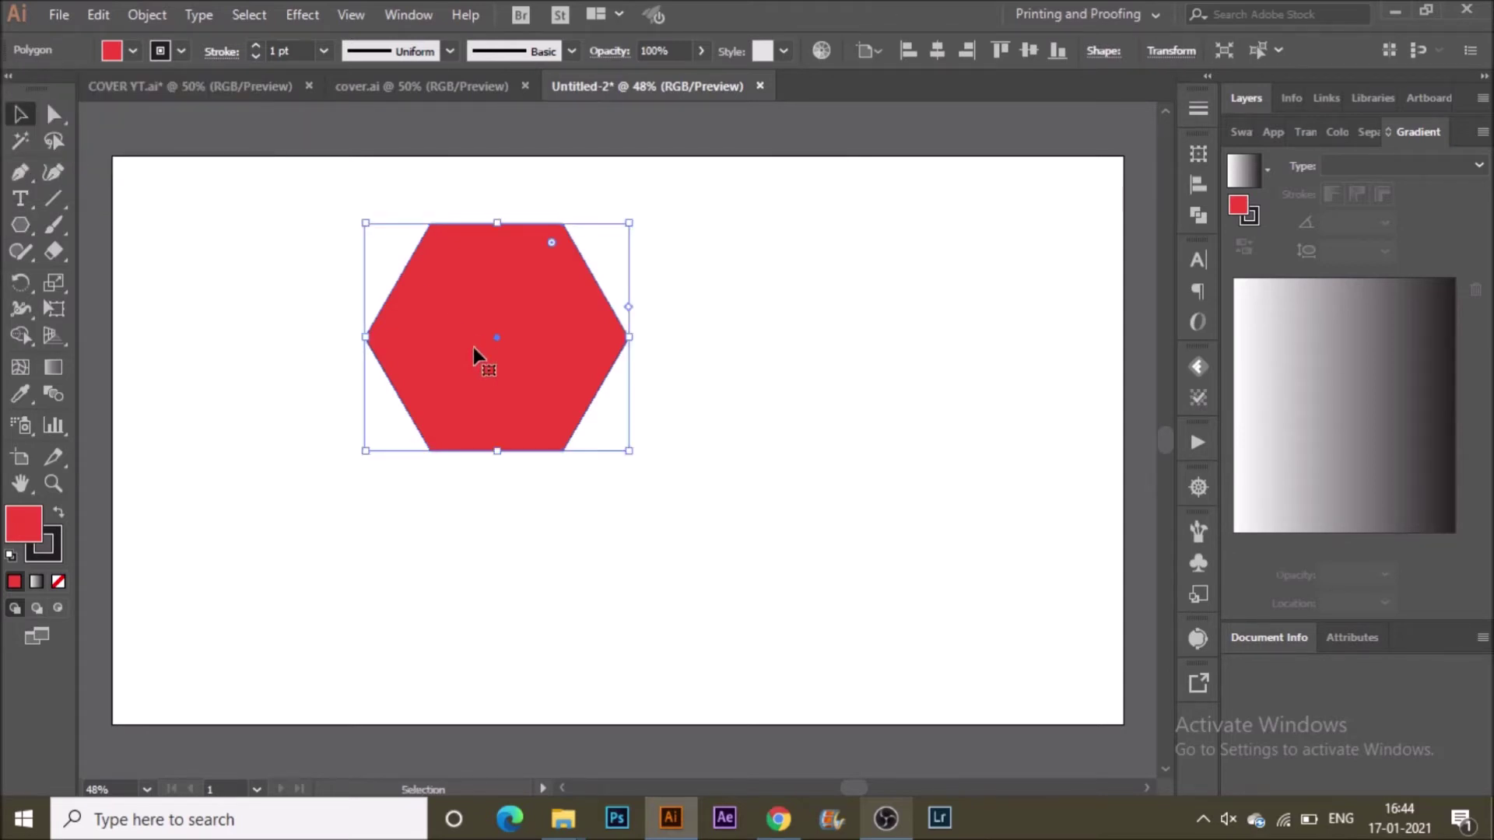
left_click_drag(533, 412, 620, 514)
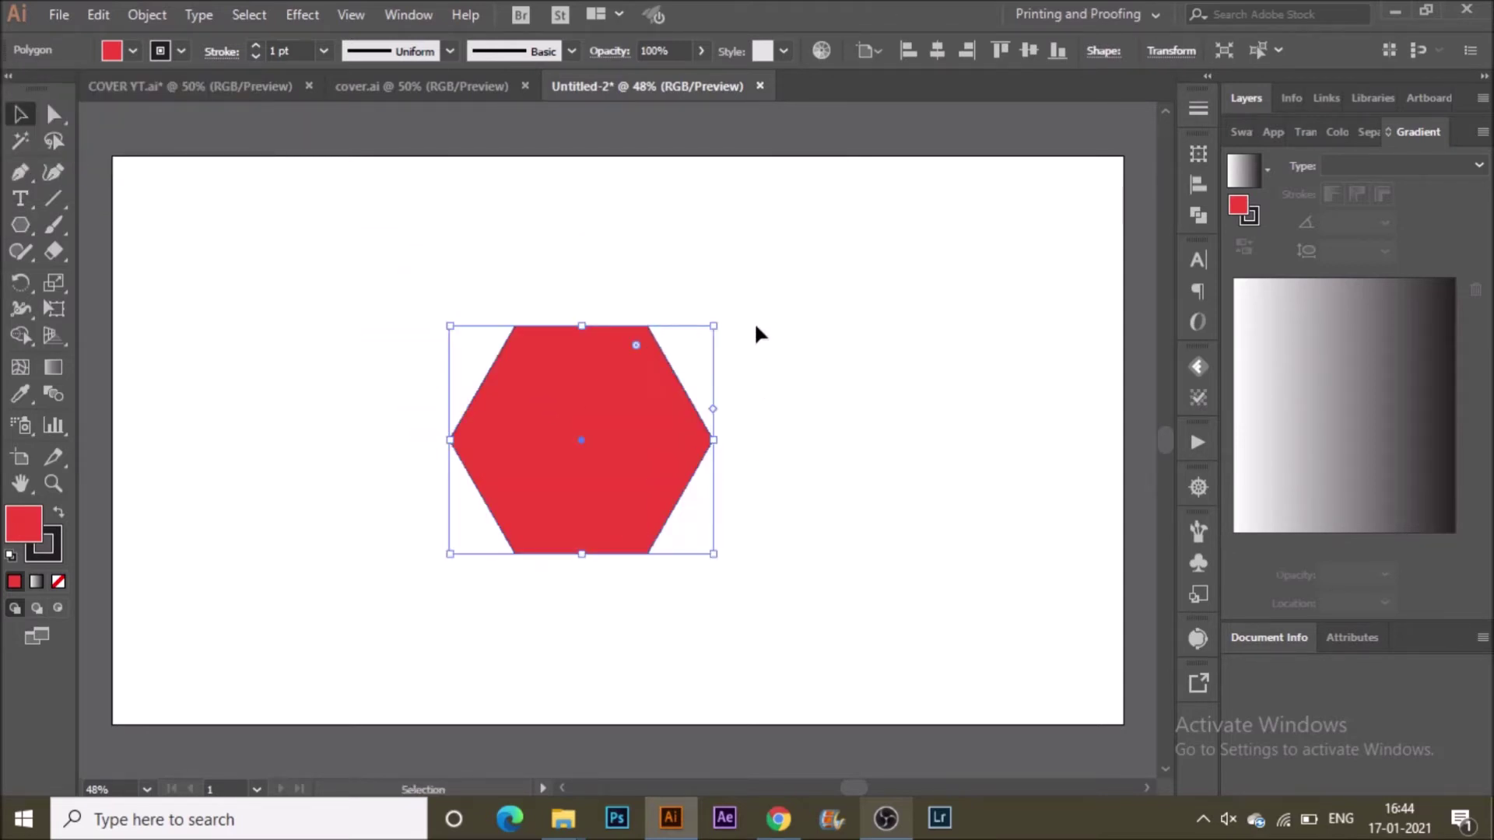
left_click_drag(724, 317, 684, 568)
left_click(818, 446)
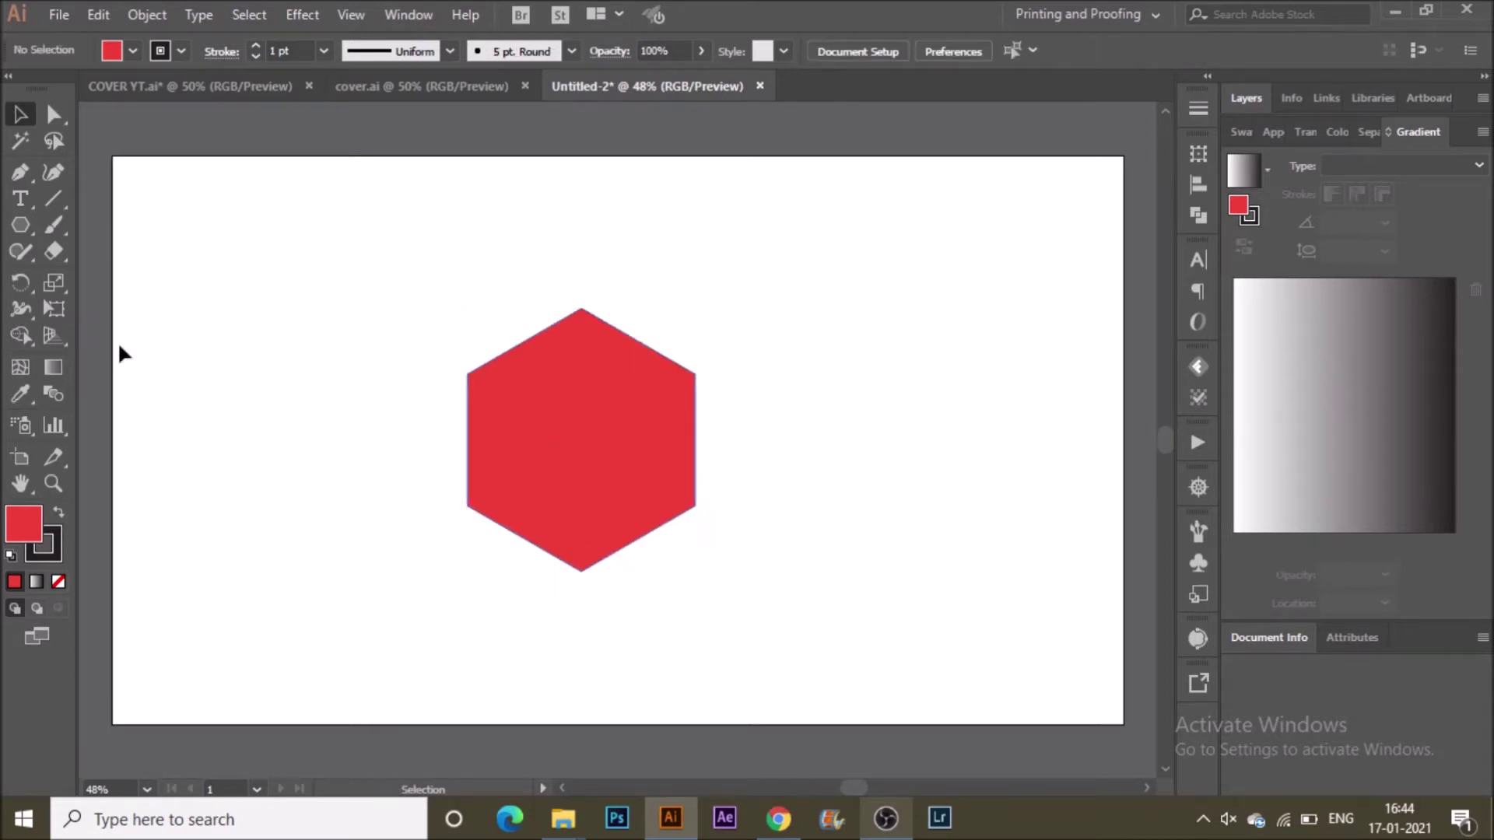
Draw a vertical line and two diagonals joining the hexagon's opposite vertices.
left_click(44, 200)
left_click_drag(581, 310, 581, 572)
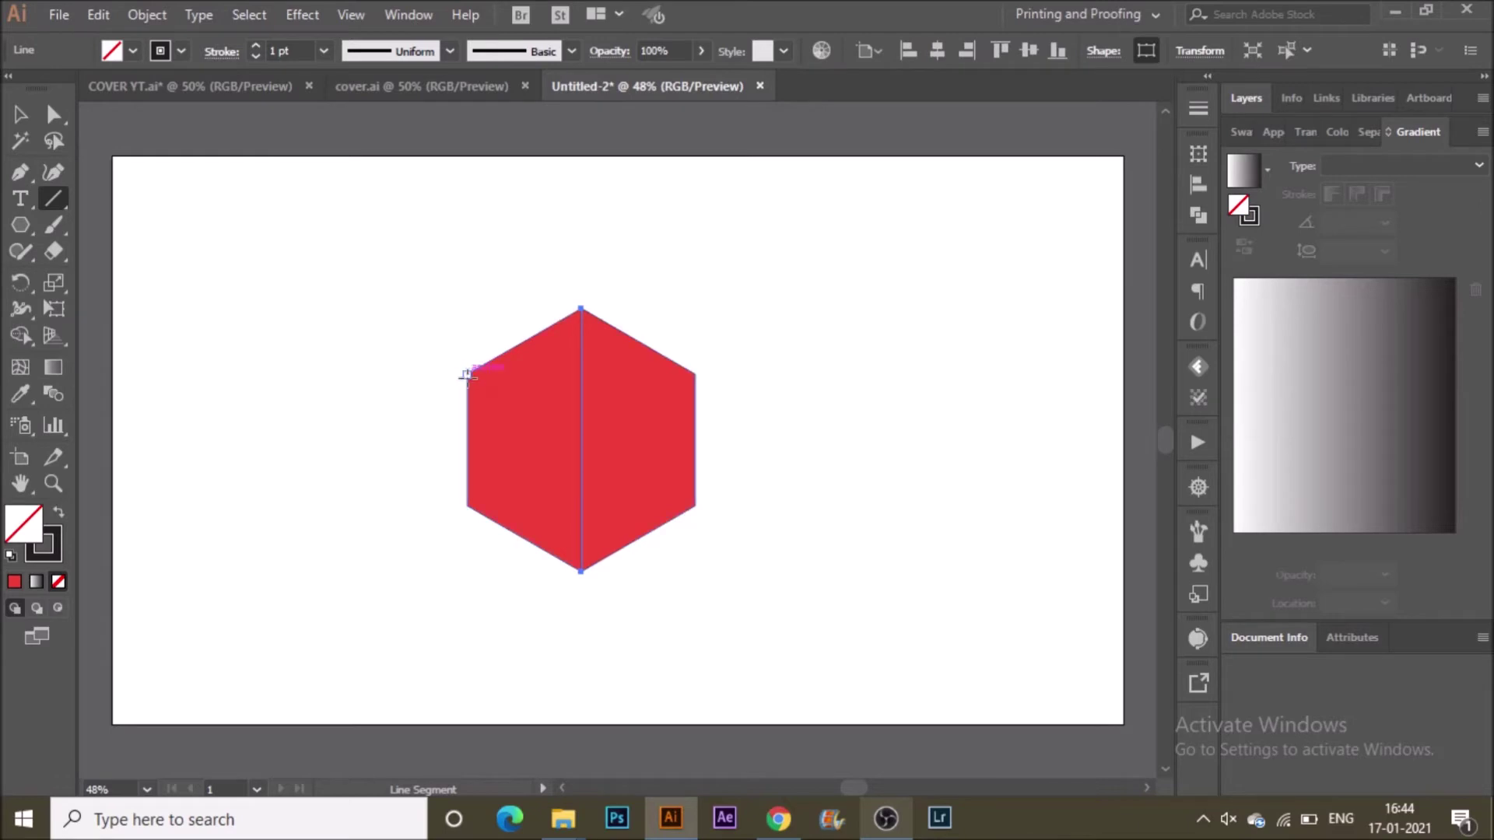
left_click_drag(467, 375, 695, 504)
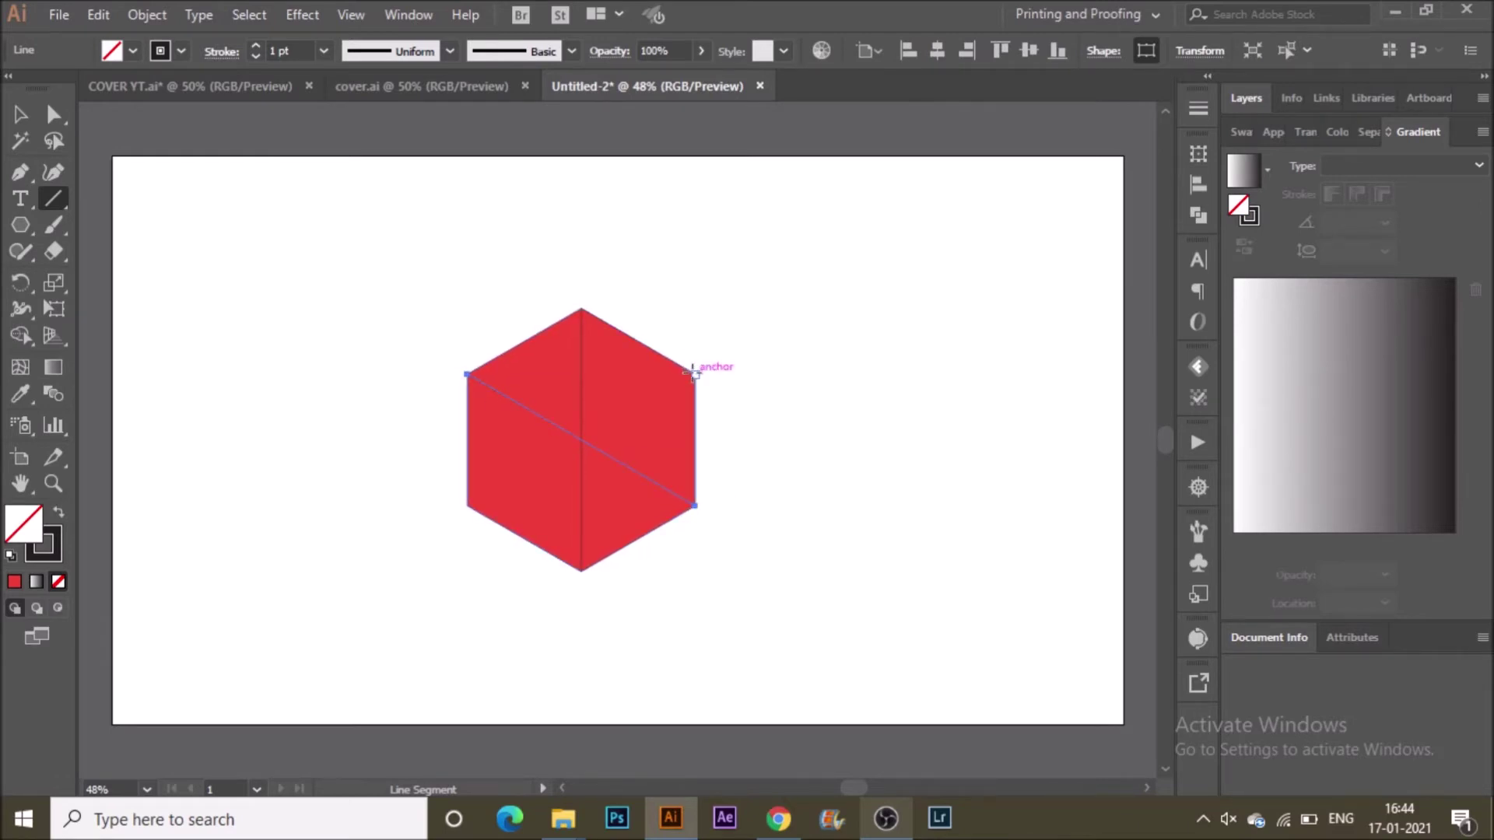
left_click_drag(695, 374, 466, 506)
Marquee-select the hexagon together with its three dividing lines.
left_click(17, 115)
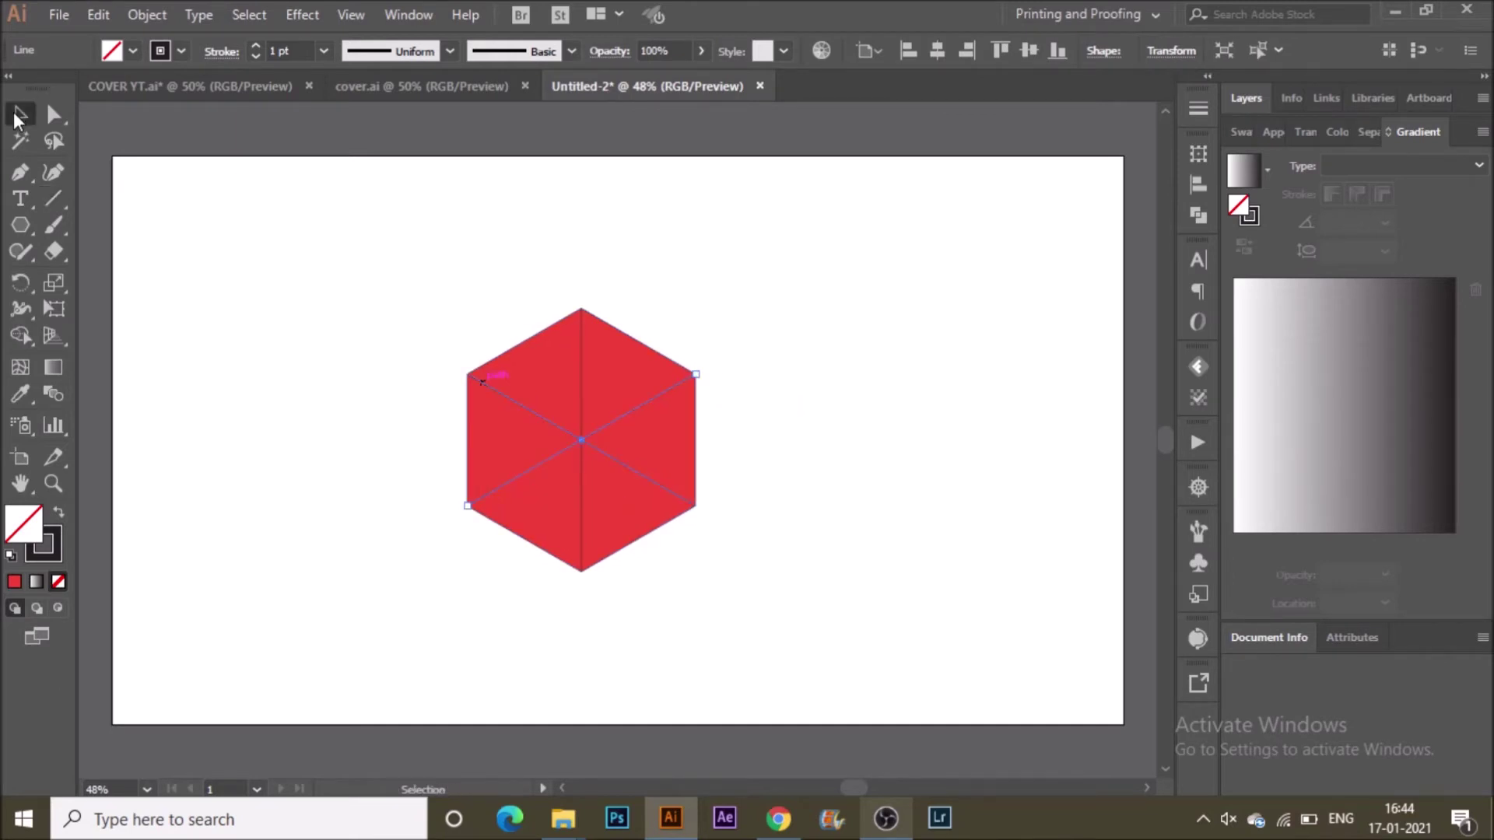
left_click(852, 347)
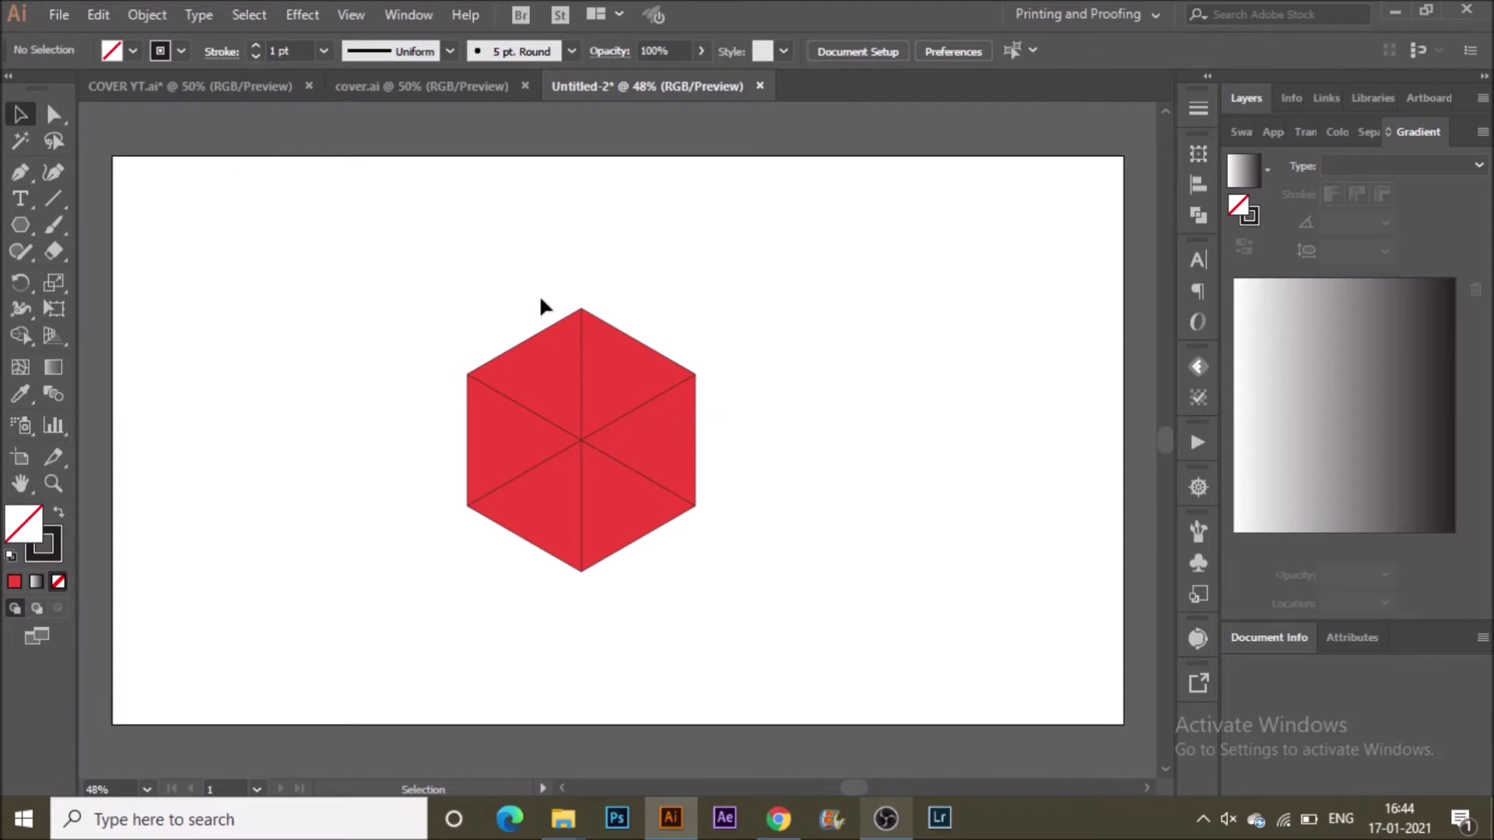
left_click_drag(543, 300, 683, 529)
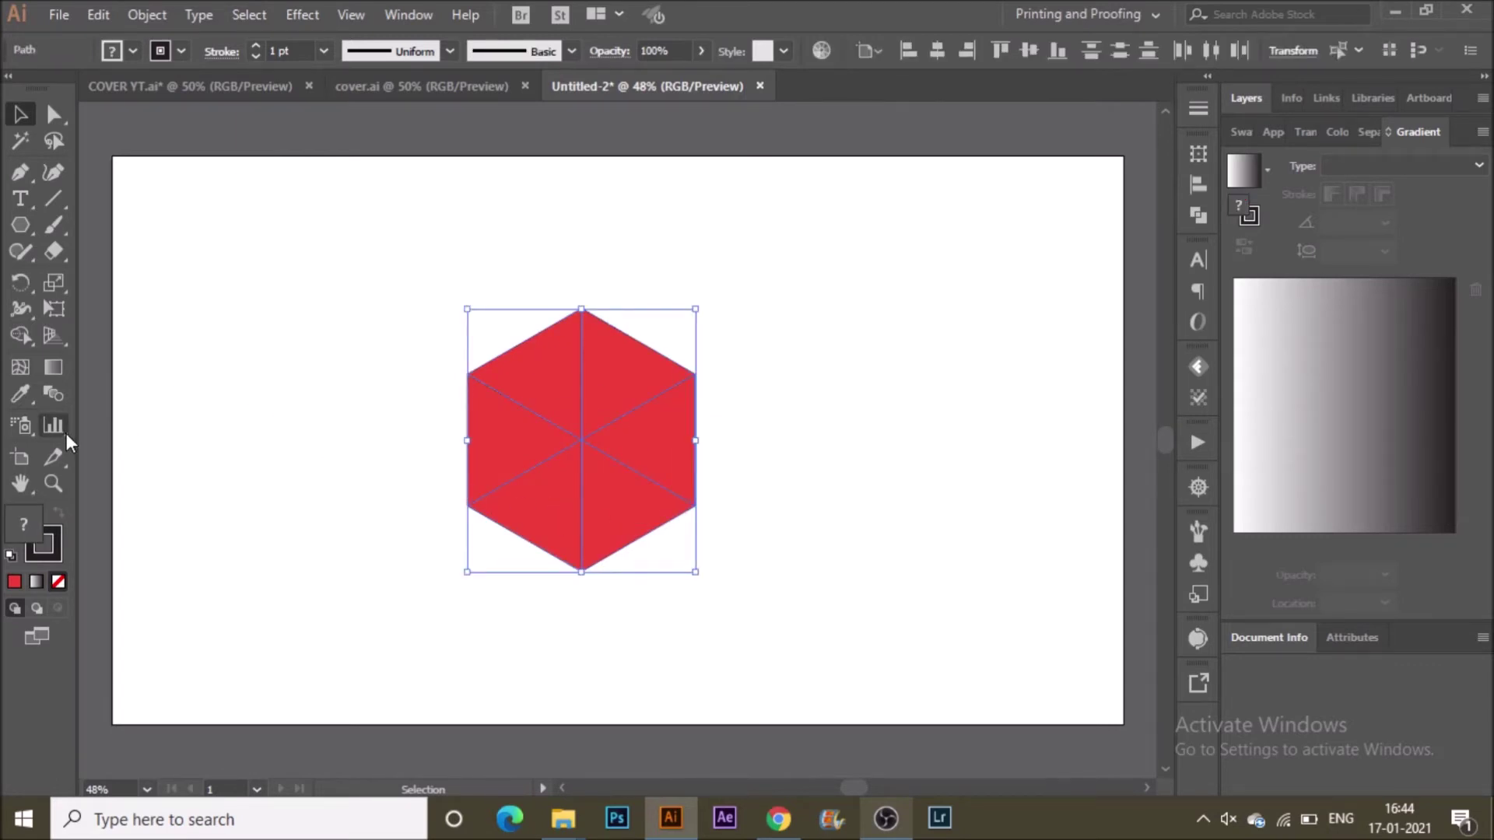
With Shape Builder, merge the top, right and left triangle pairs into three cube faces.
left_click(9, 338)
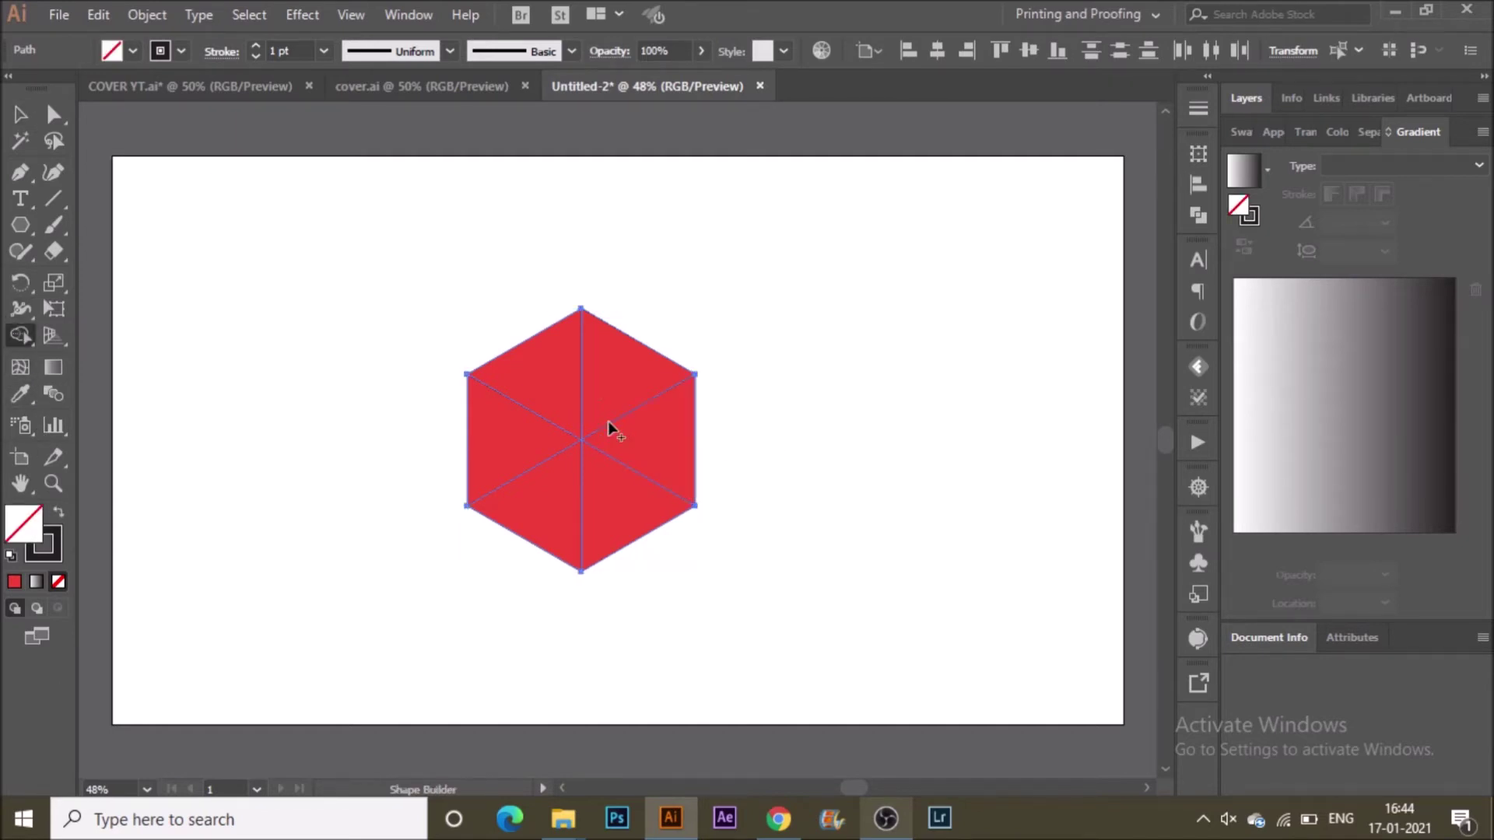
left_click_drag(572, 406, 601, 395)
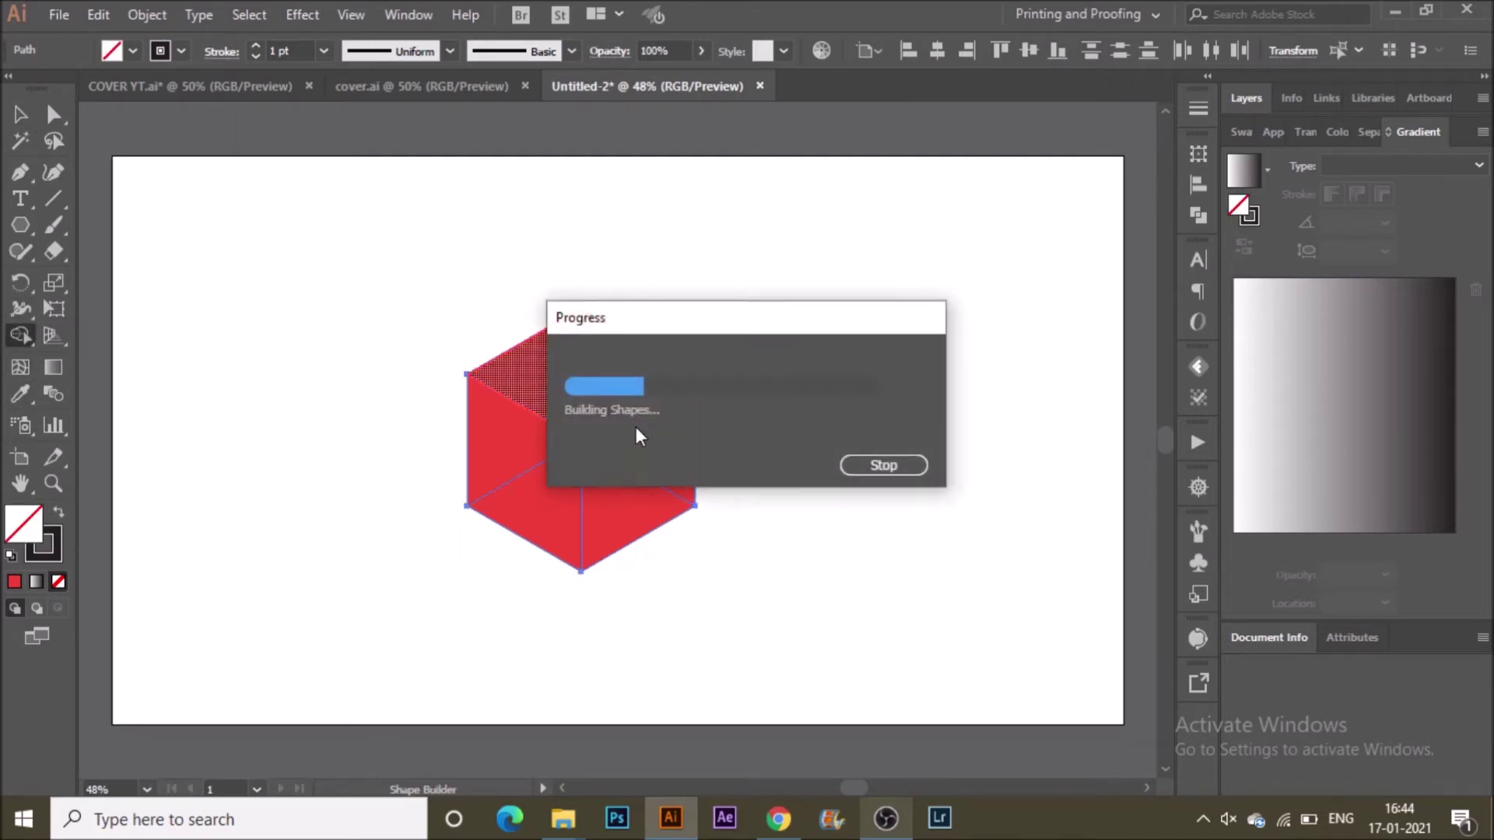
left_click_drag(648, 456, 618, 493)
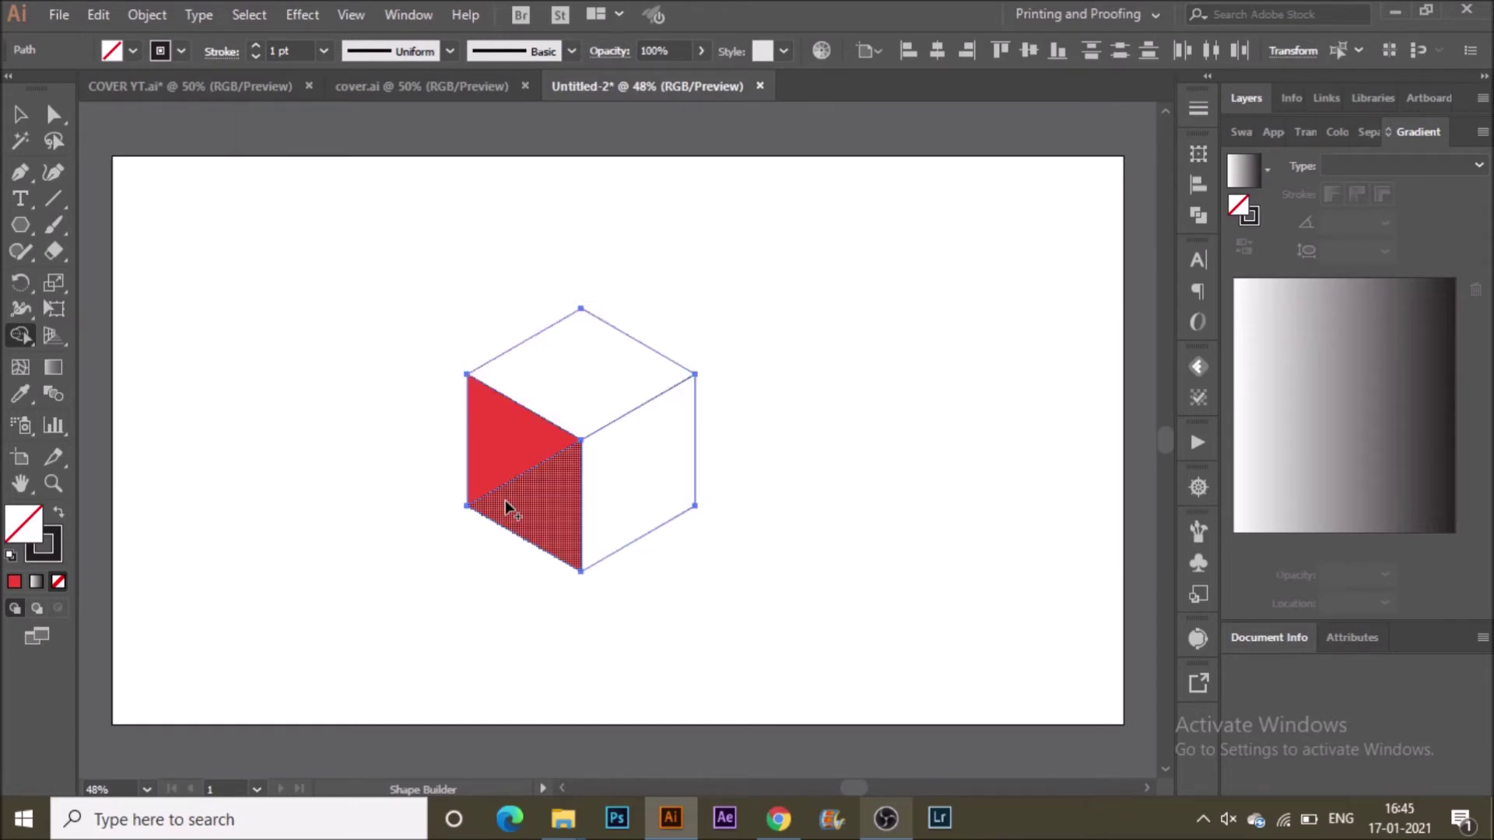
left_click_drag(511, 502, 497, 451)
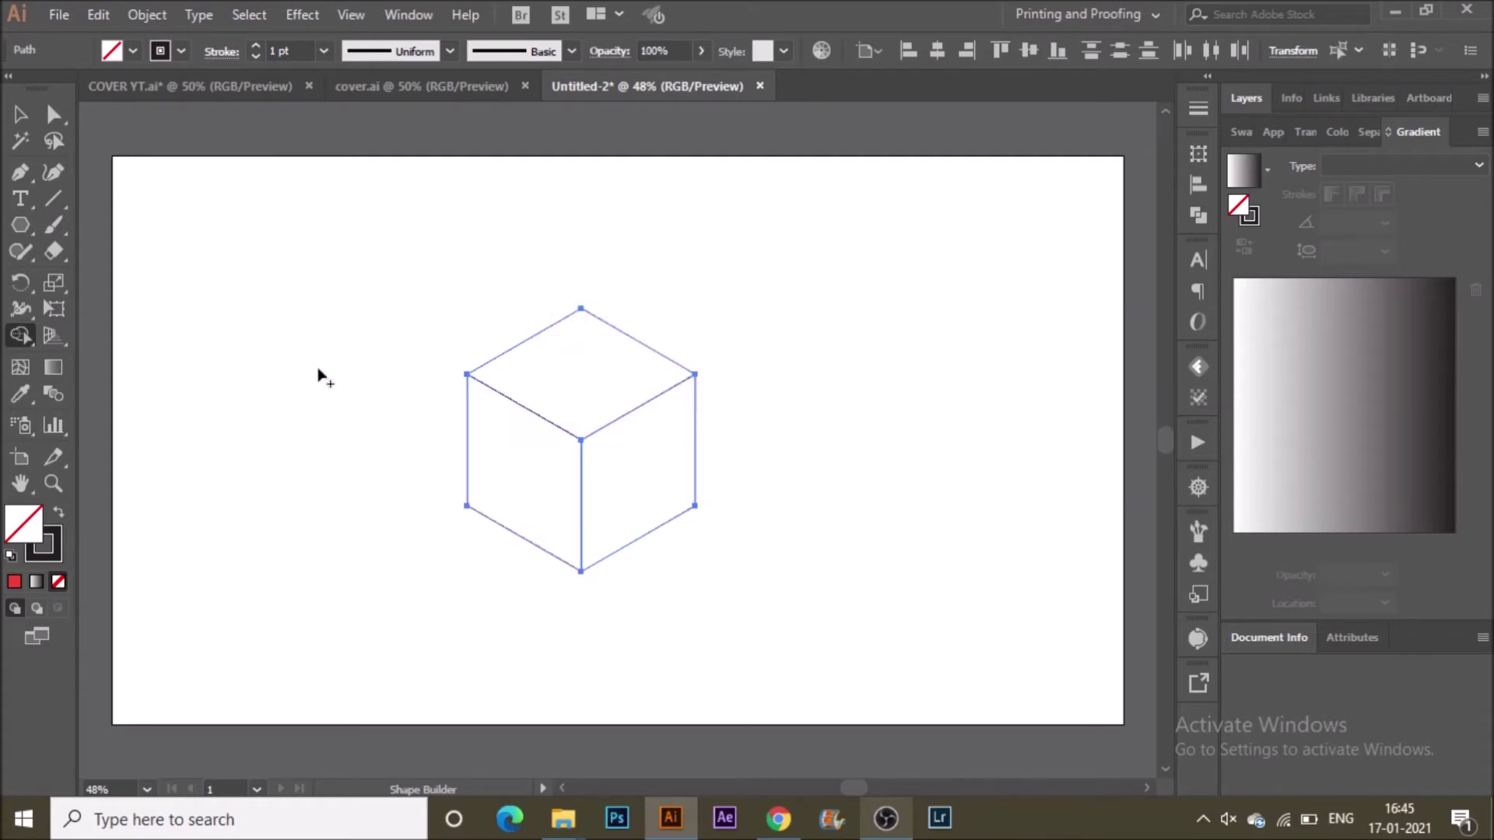
left_click(17, 120)
left_click(288, 433)
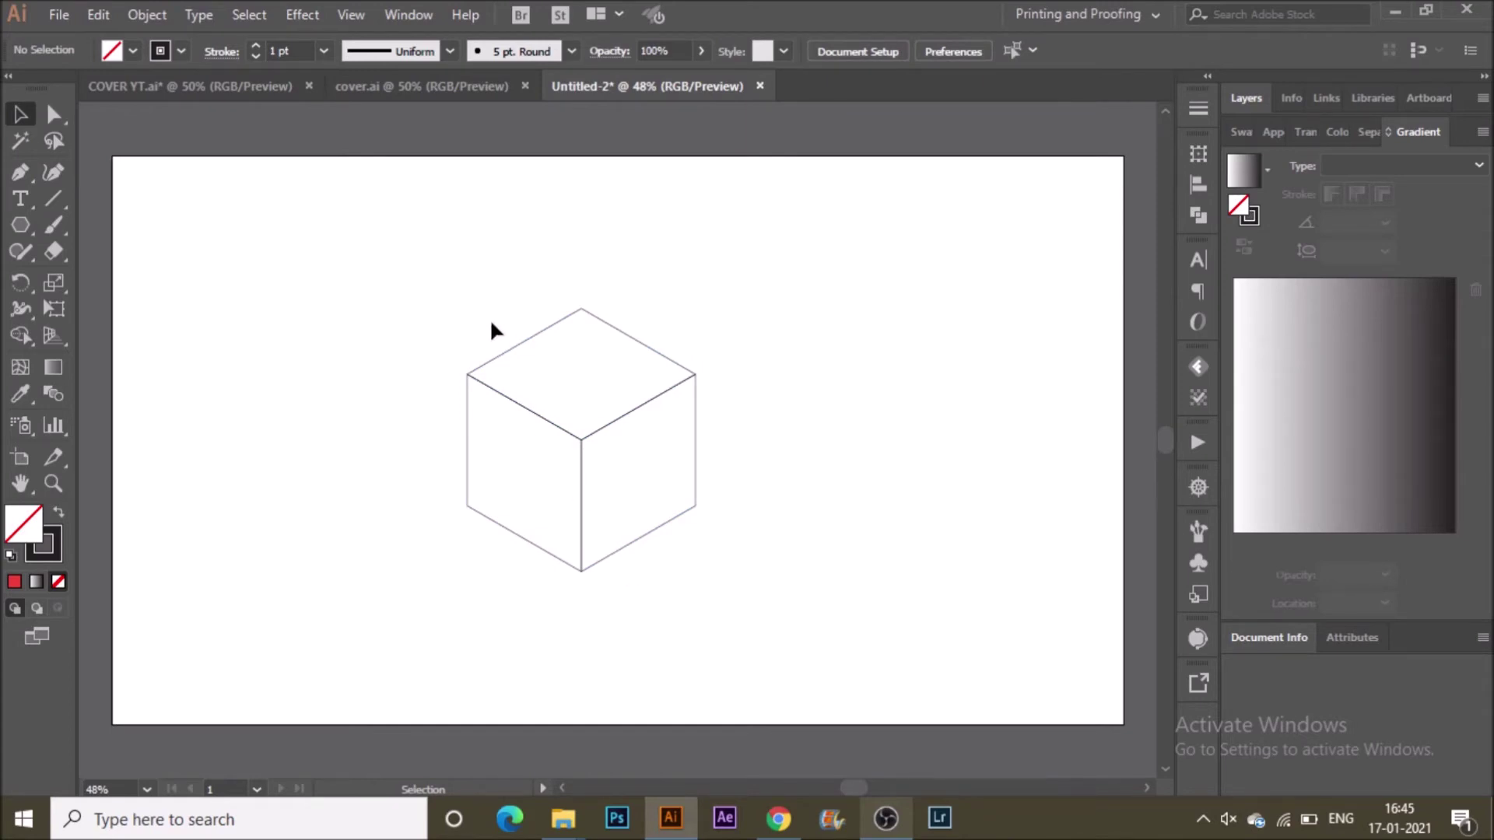
Fill the cube's top face with a custom bright red, #f24040 at 95% brightness.
left_click(591, 313)
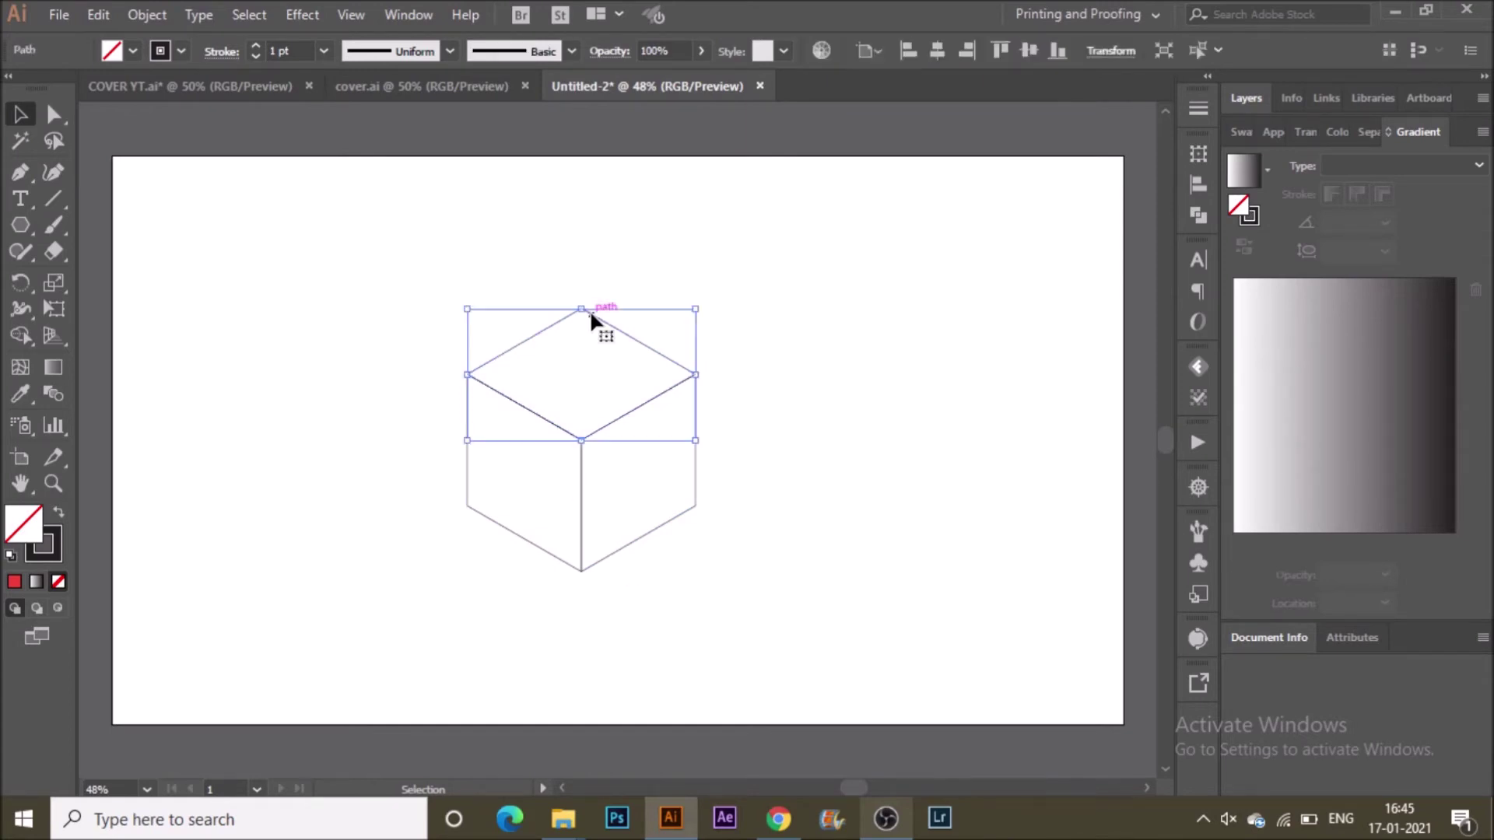
left_click(129, 51)
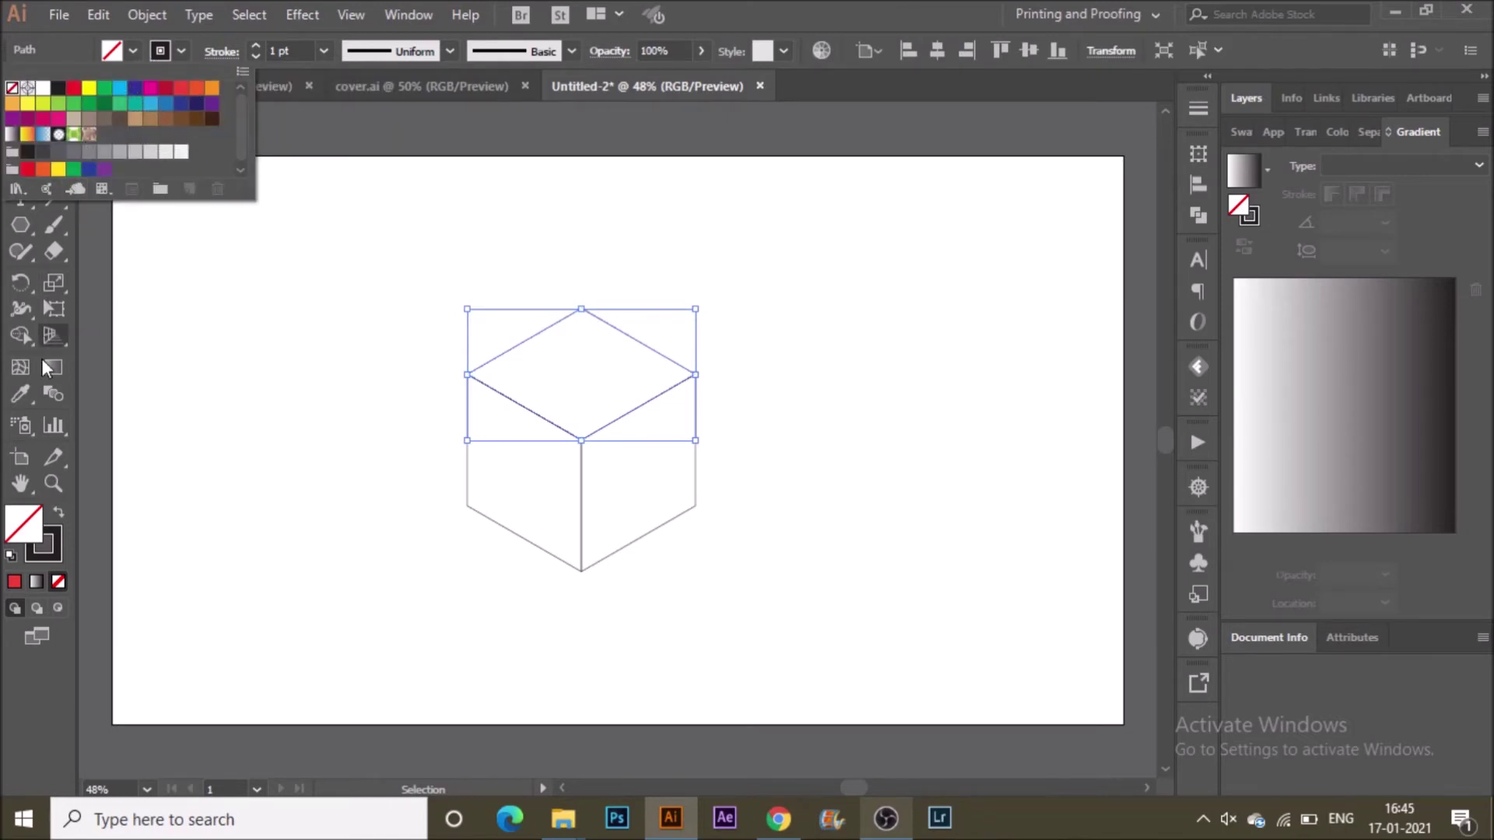
double_click(26, 521)
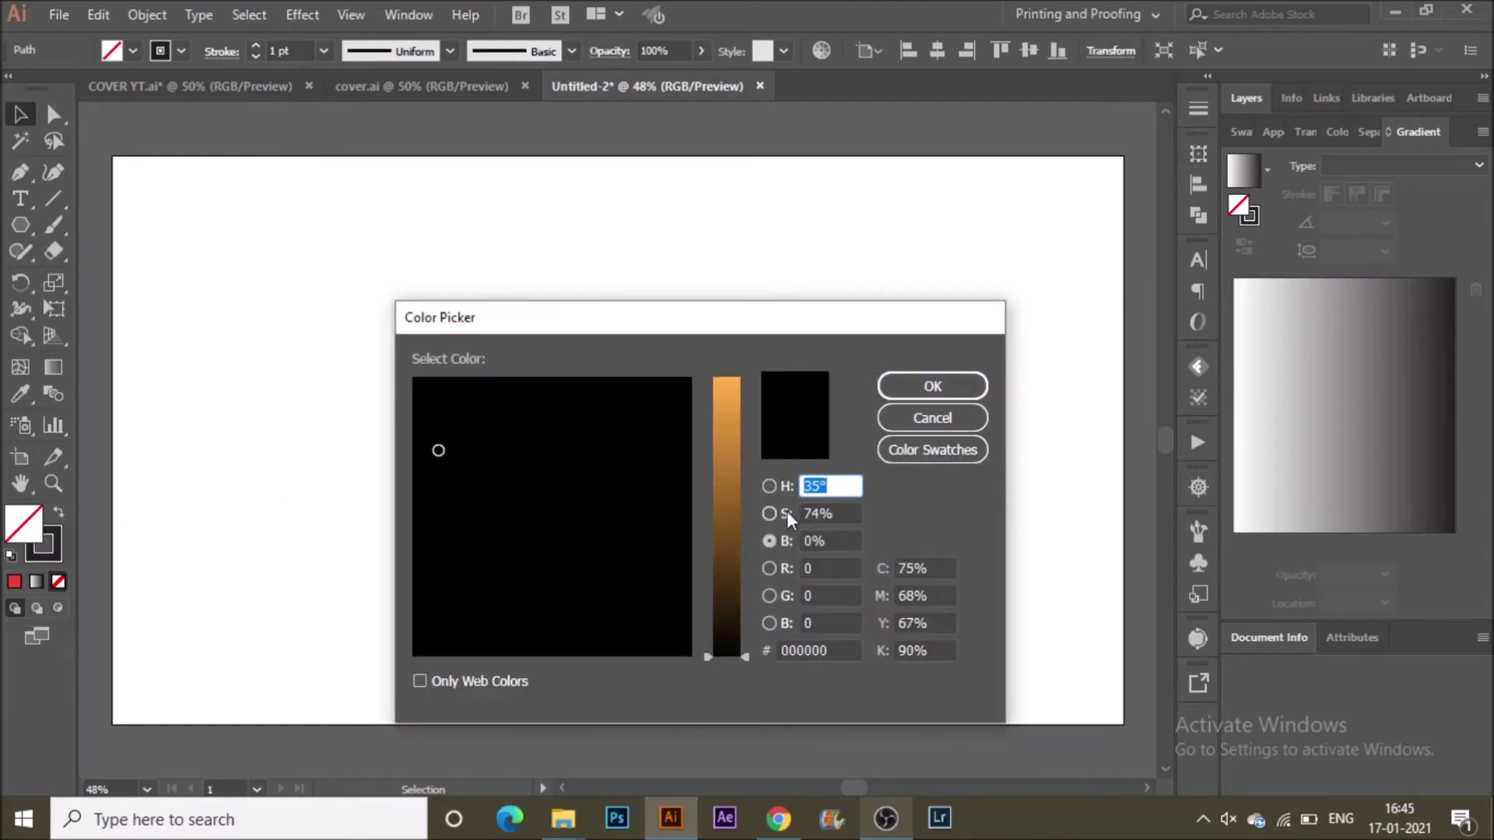
left_click(787, 515)
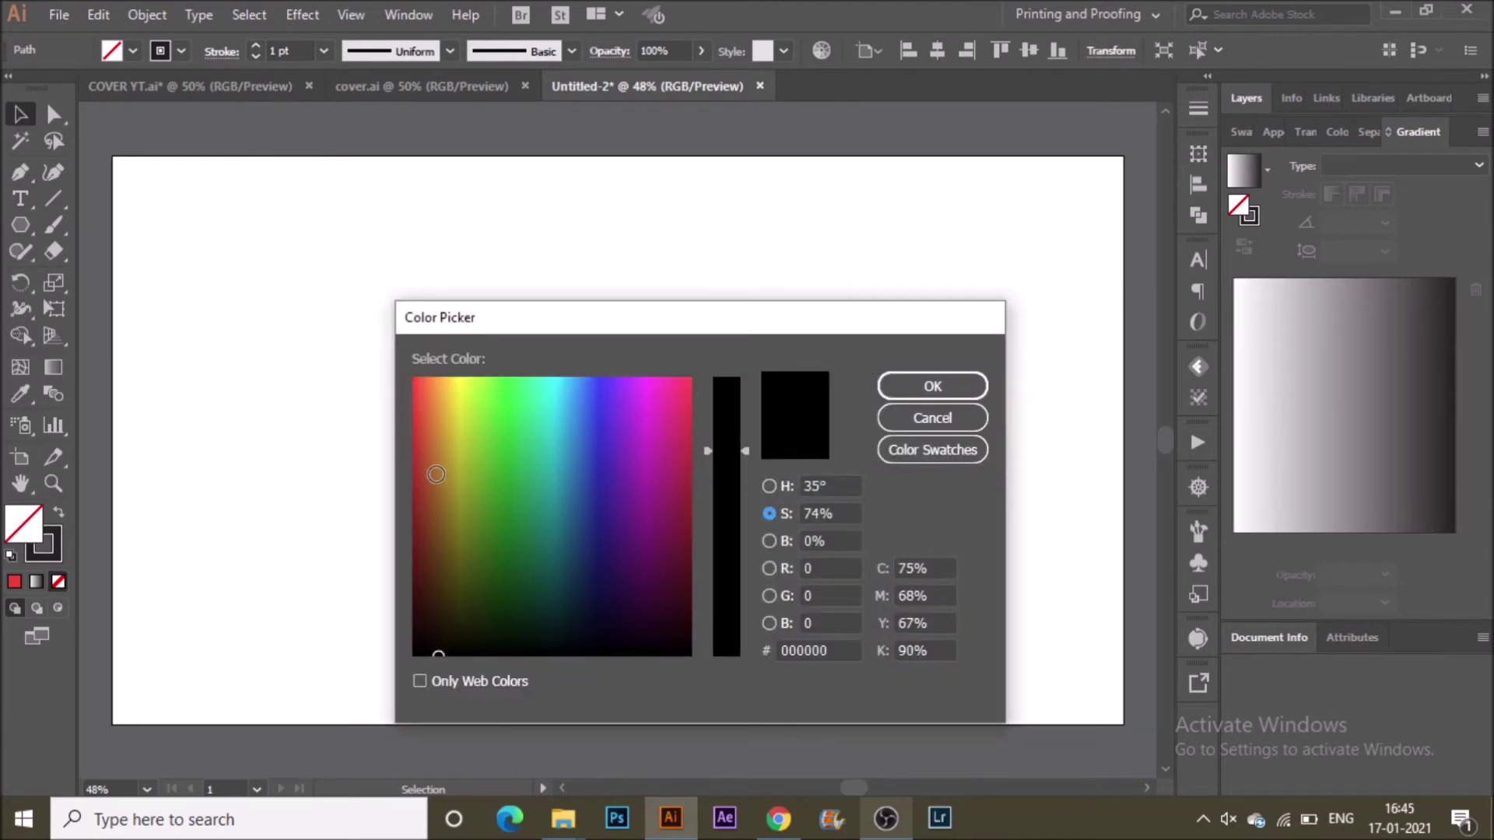
mouse_move(435, 474)
left_mouse_down()
mouse_move(421, 484)
mouse_move(412, 418)
left_mouse_up()
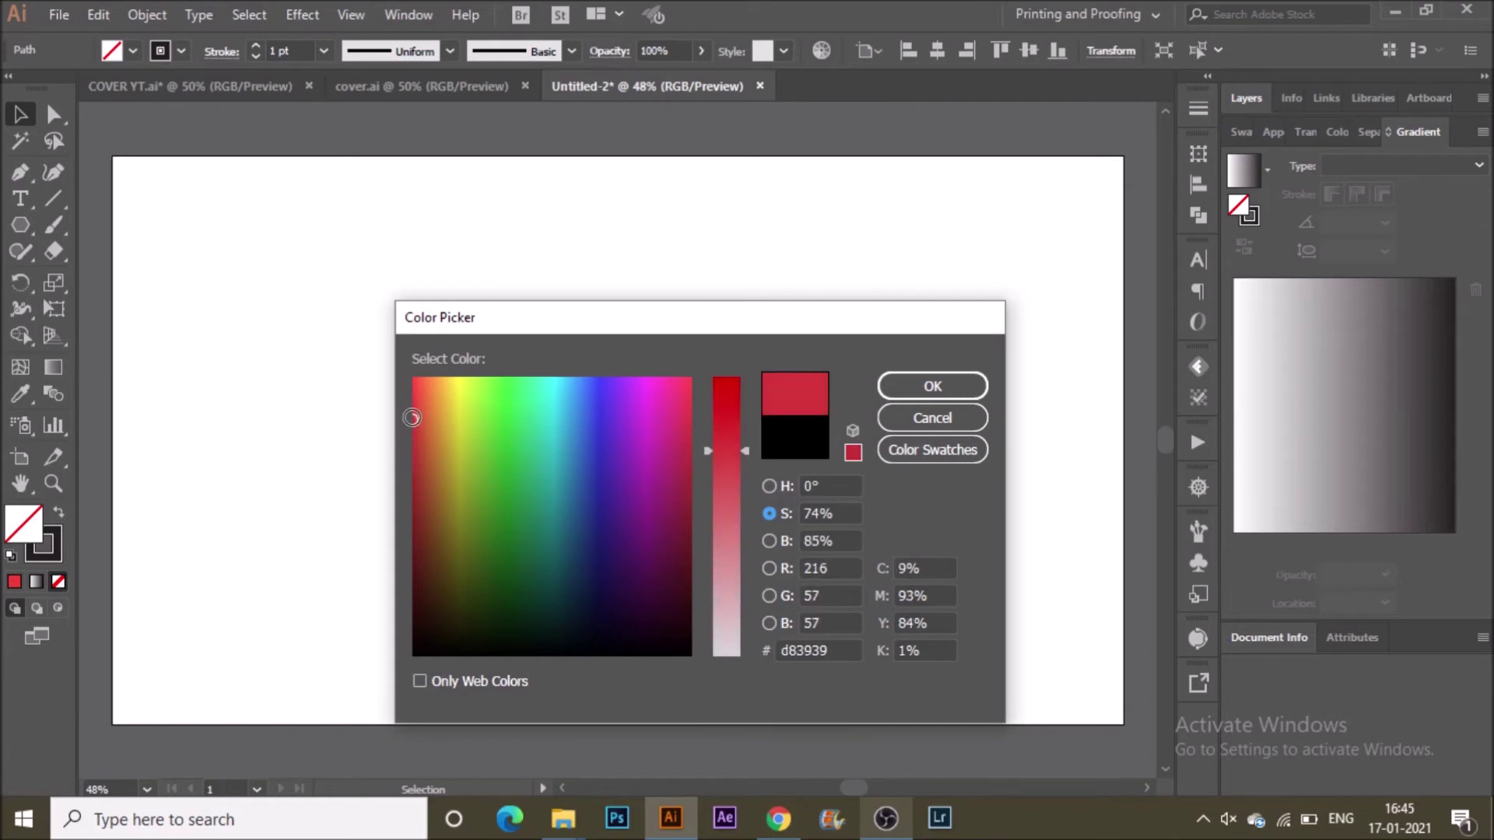
left_click(769, 540)
left_click_drag(738, 424, 759, 399)
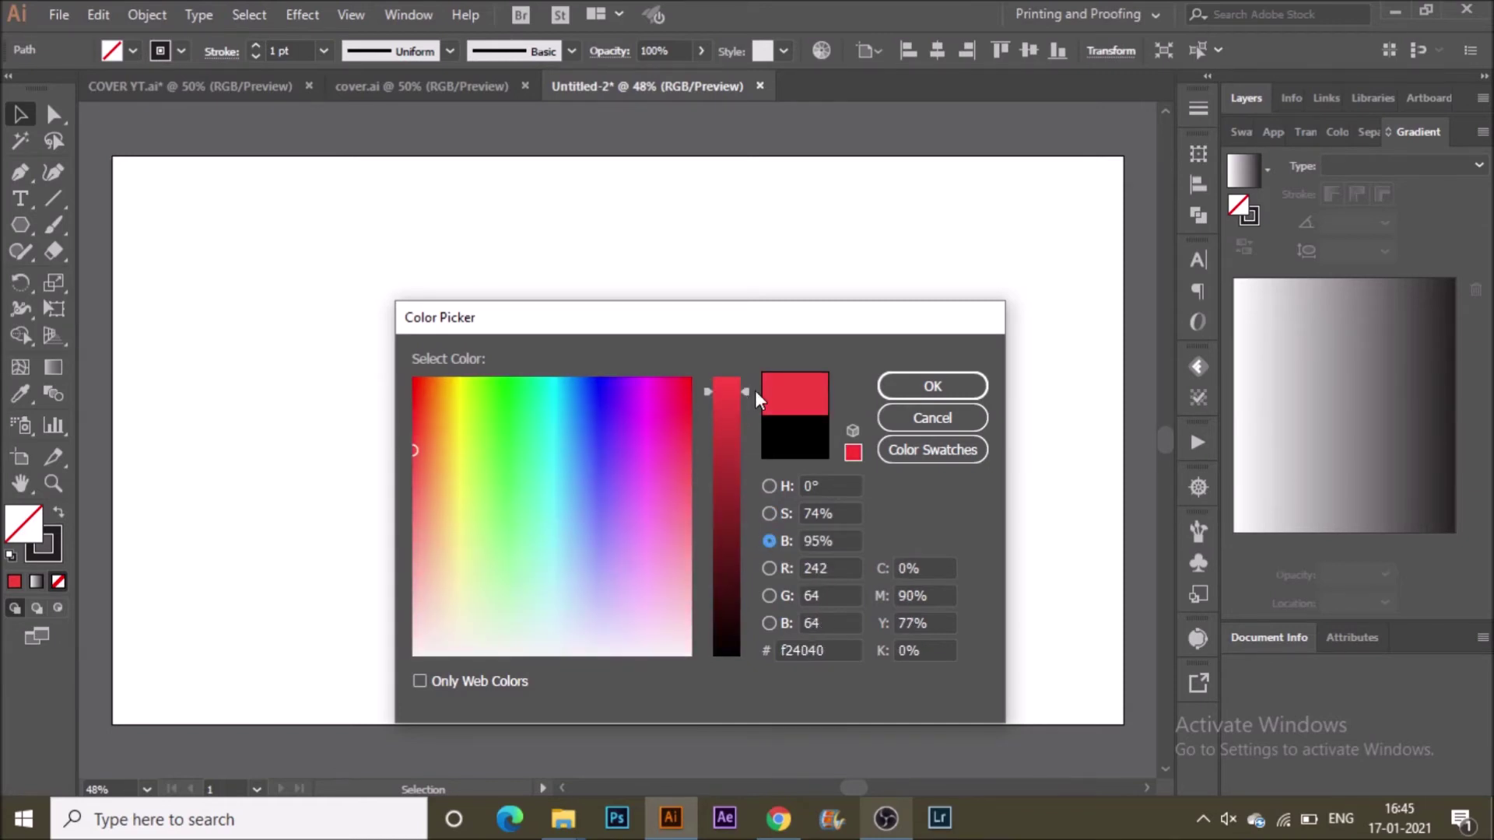
left_click(908, 378)
left_click(565, 494)
Eyedrop the top red onto the left face and darken it to #a52d2d.
left_click(579, 506)
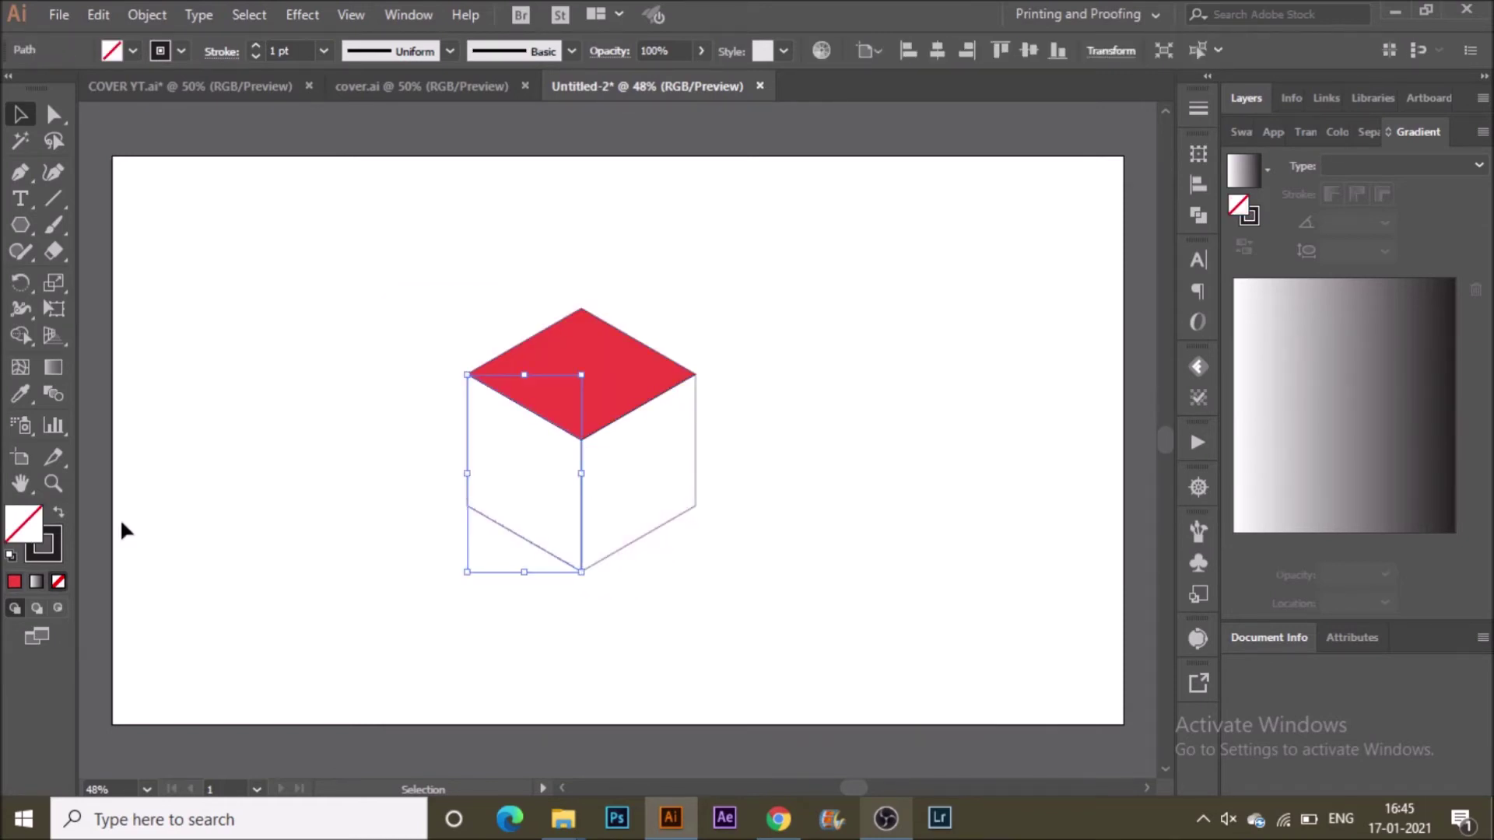
key("i")
left_click(575, 367)
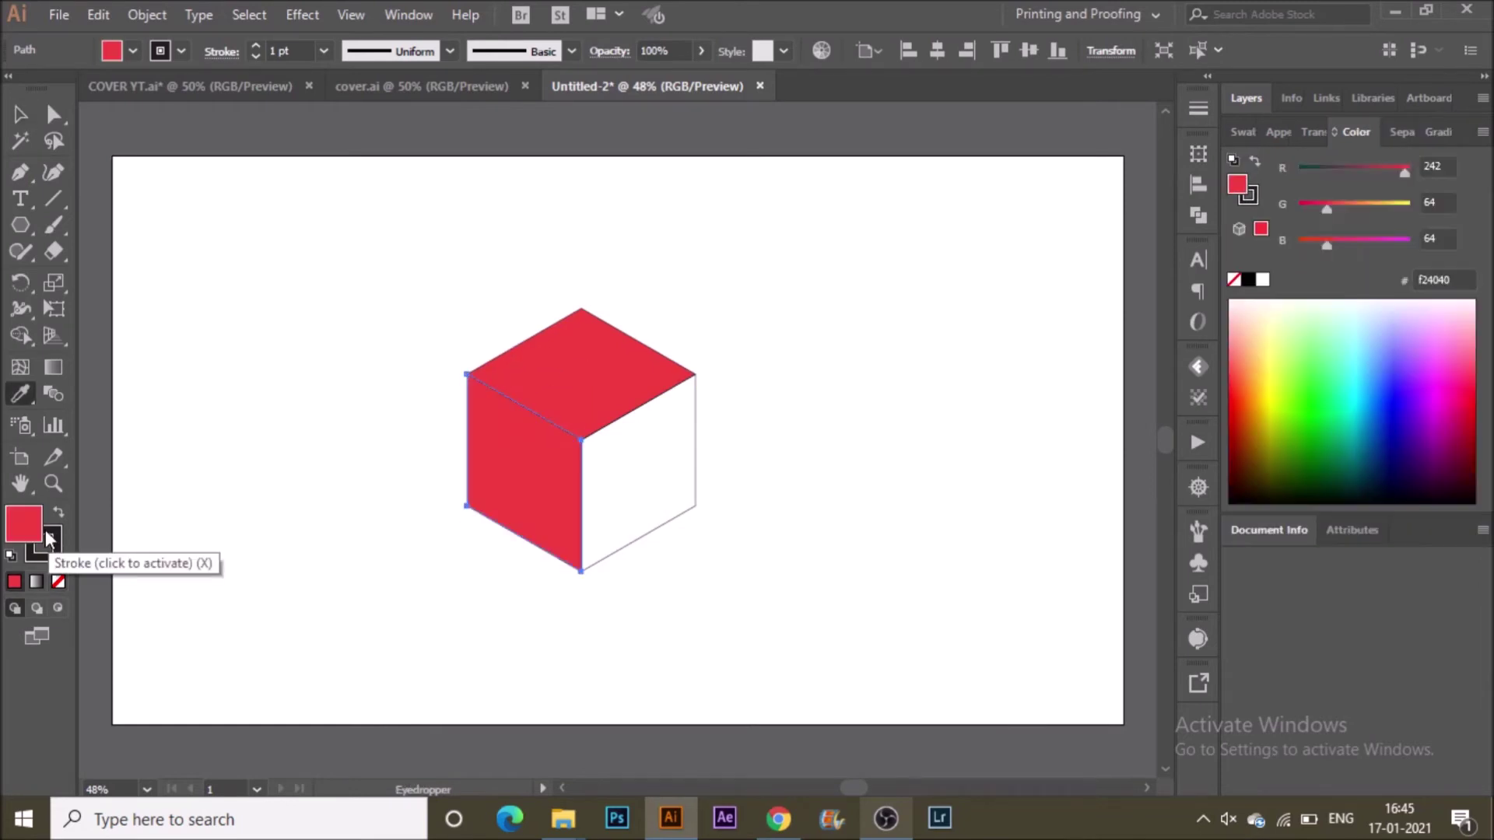
double_click(24, 524)
left_click(726, 476)
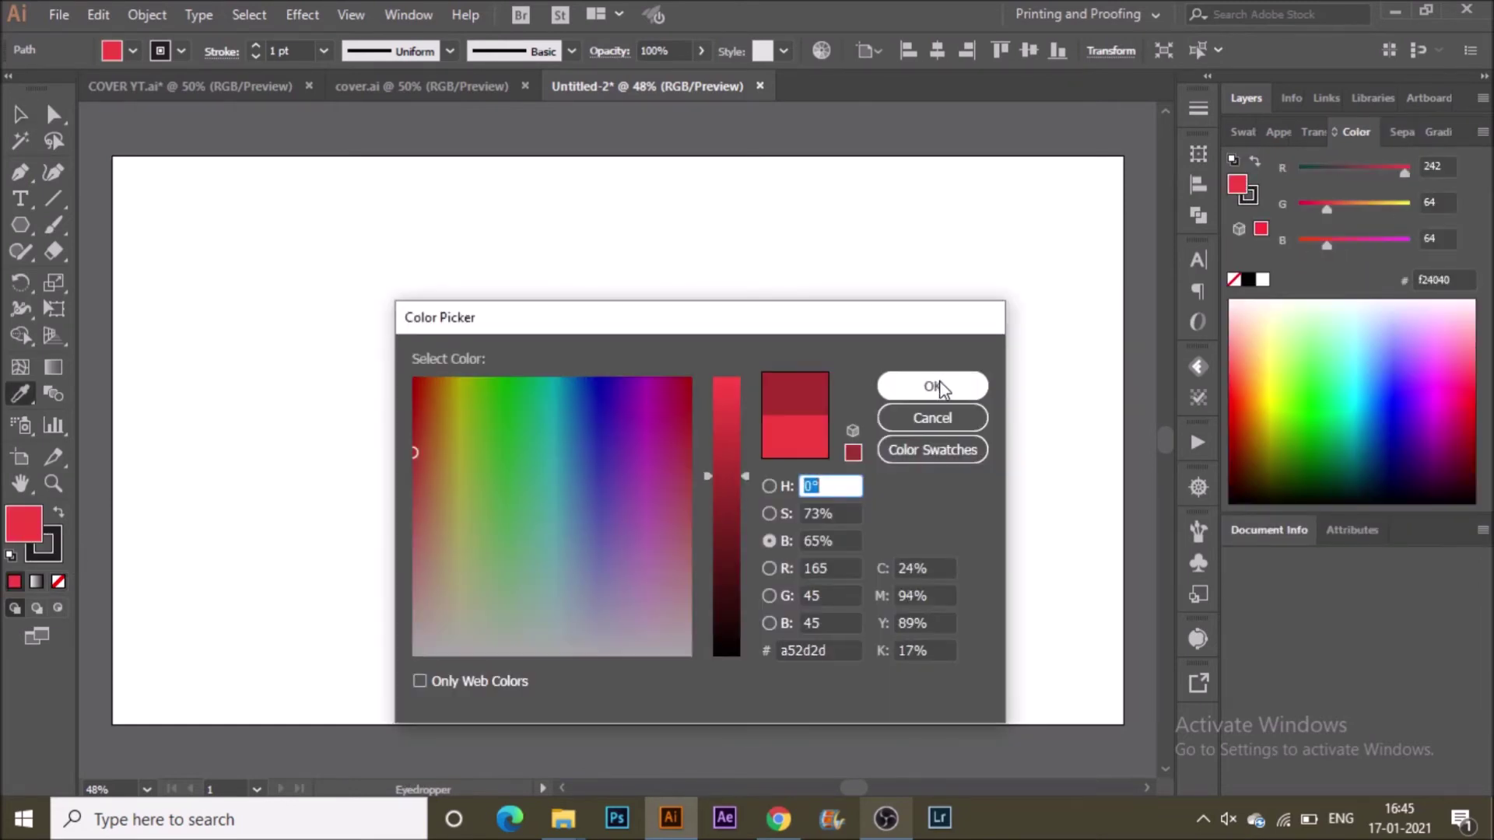
left_click(940, 388)
Eyedrop the red onto the right face and raise saturation to vivid #ef1818.
left_click(694, 467, "ctrl")
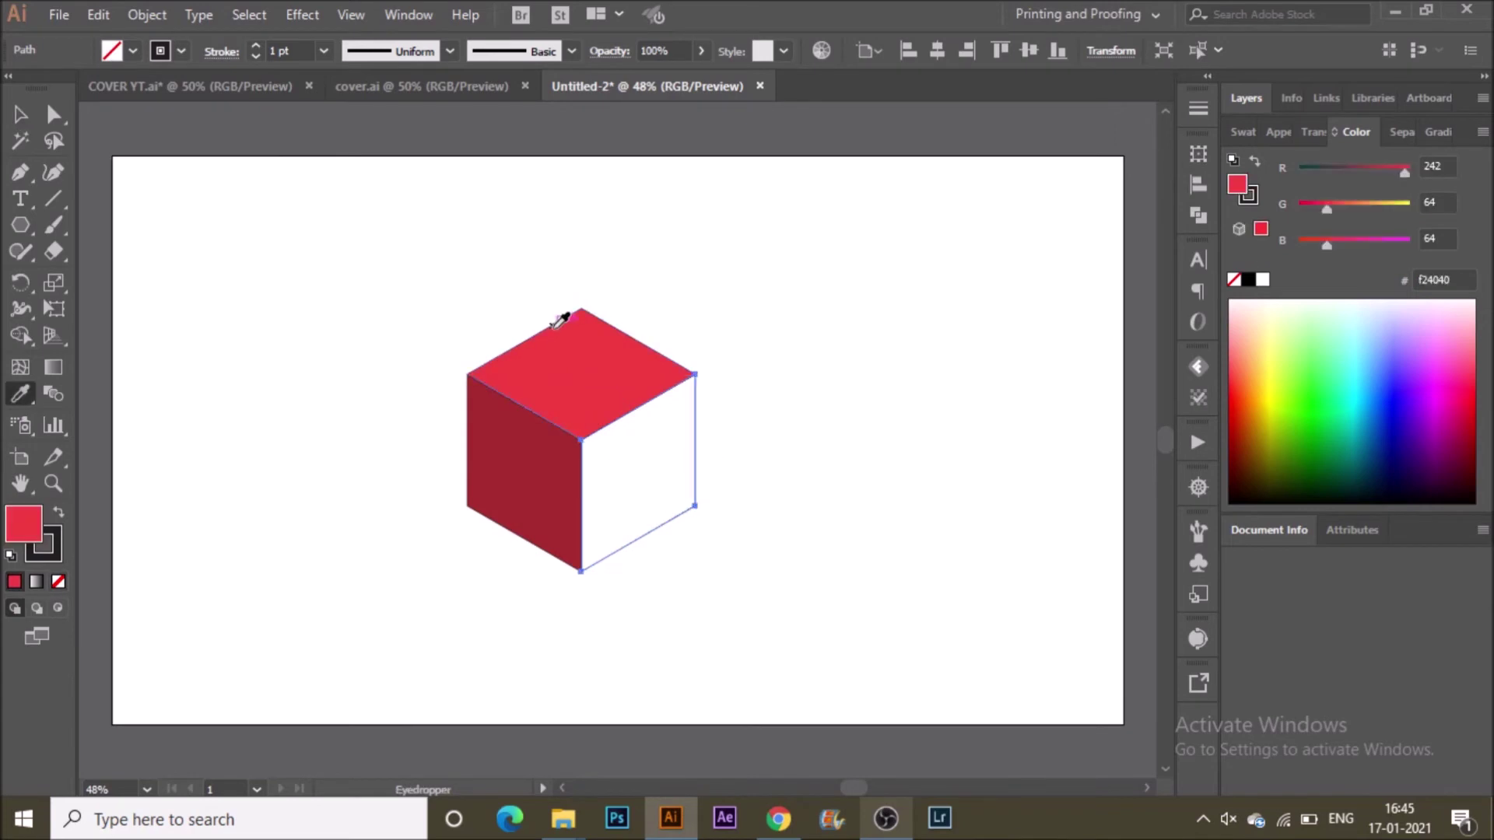
left_click(554, 325)
double_click(23, 524)
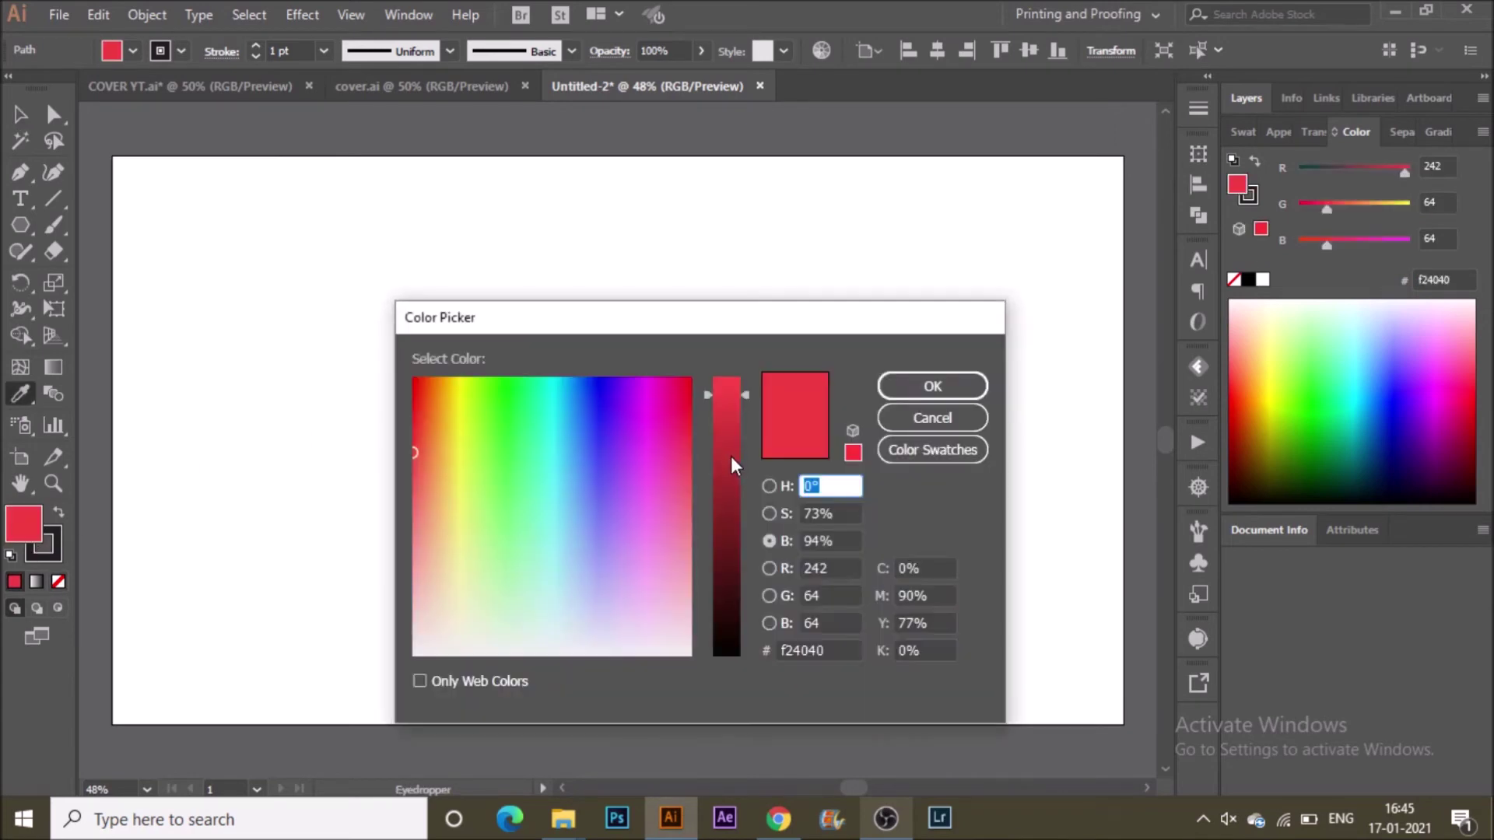
left_click(784, 514)
mouse_move(731, 426)
left_mouse_down()
mouse_move(740, 394)
mouse_move(728, 418)
mouse_move(731, 406)
left_mouse_up()
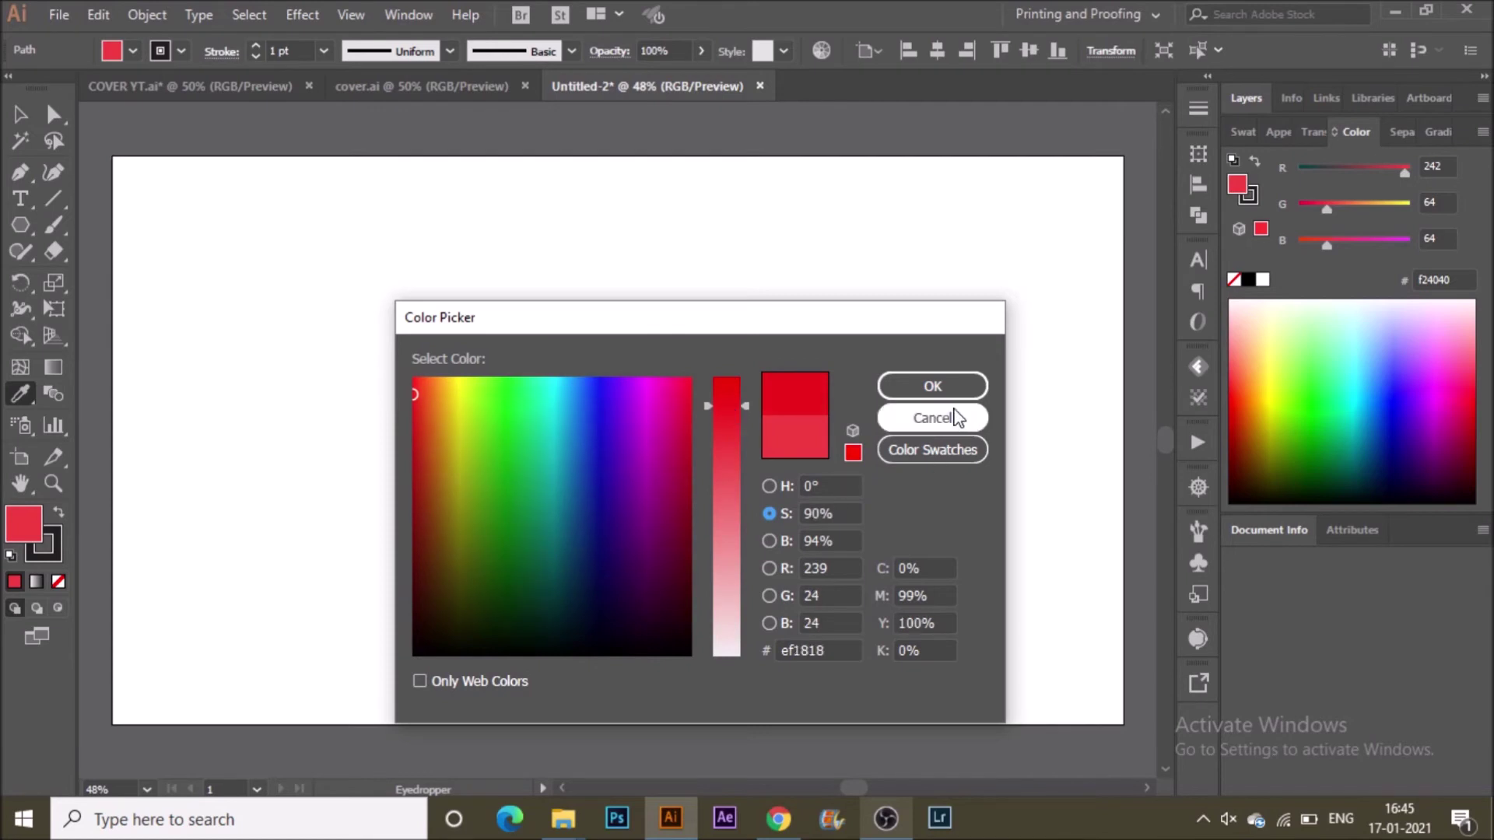
left_click(960, 385)
Select the whole cube and set its stroke to None.
key("v")
left_click(842, 488)
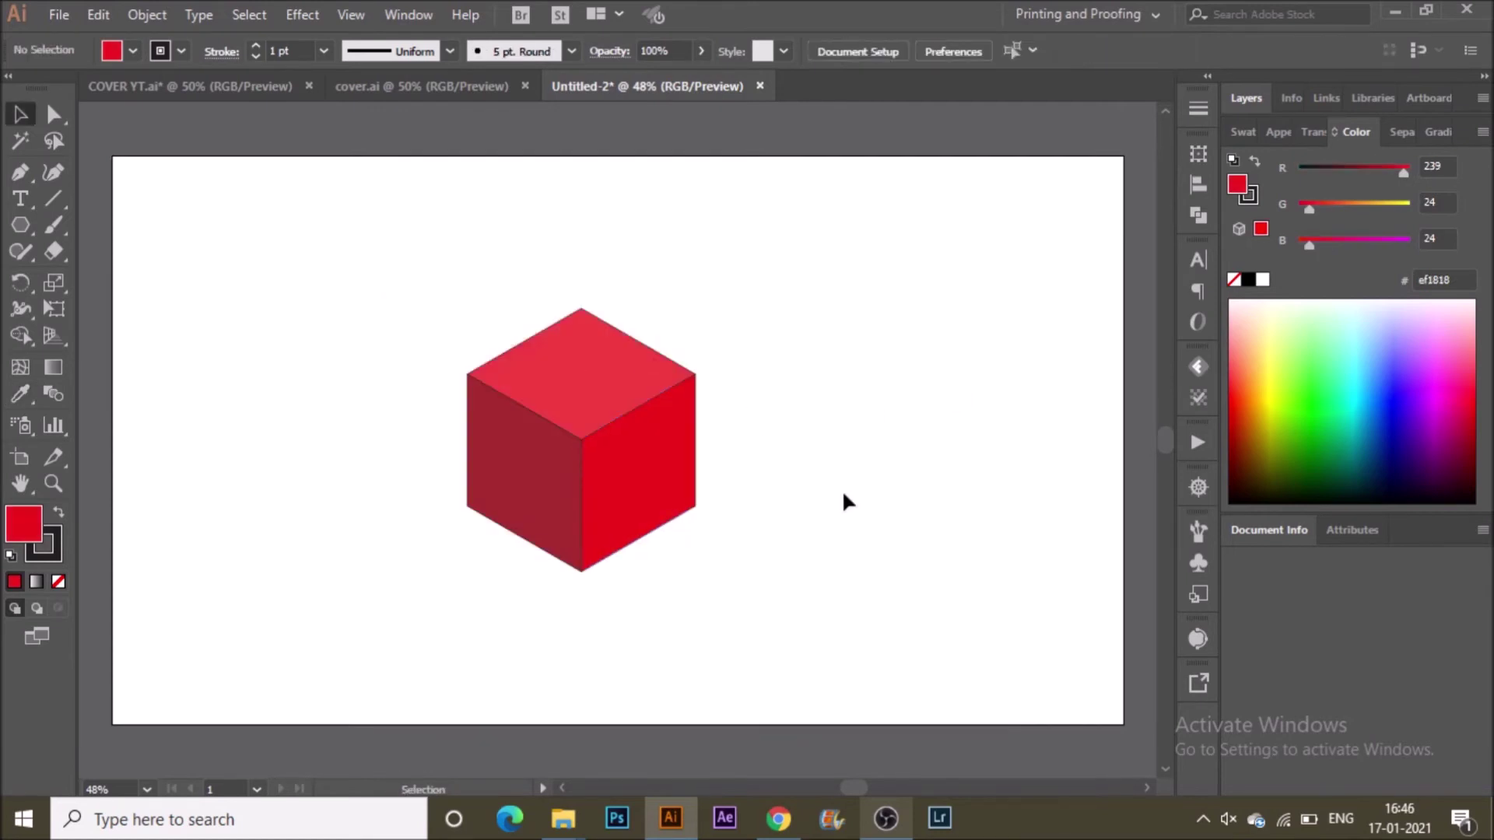
left_click(620, 513)
left_click(51, 551)
left_click(59, 582)
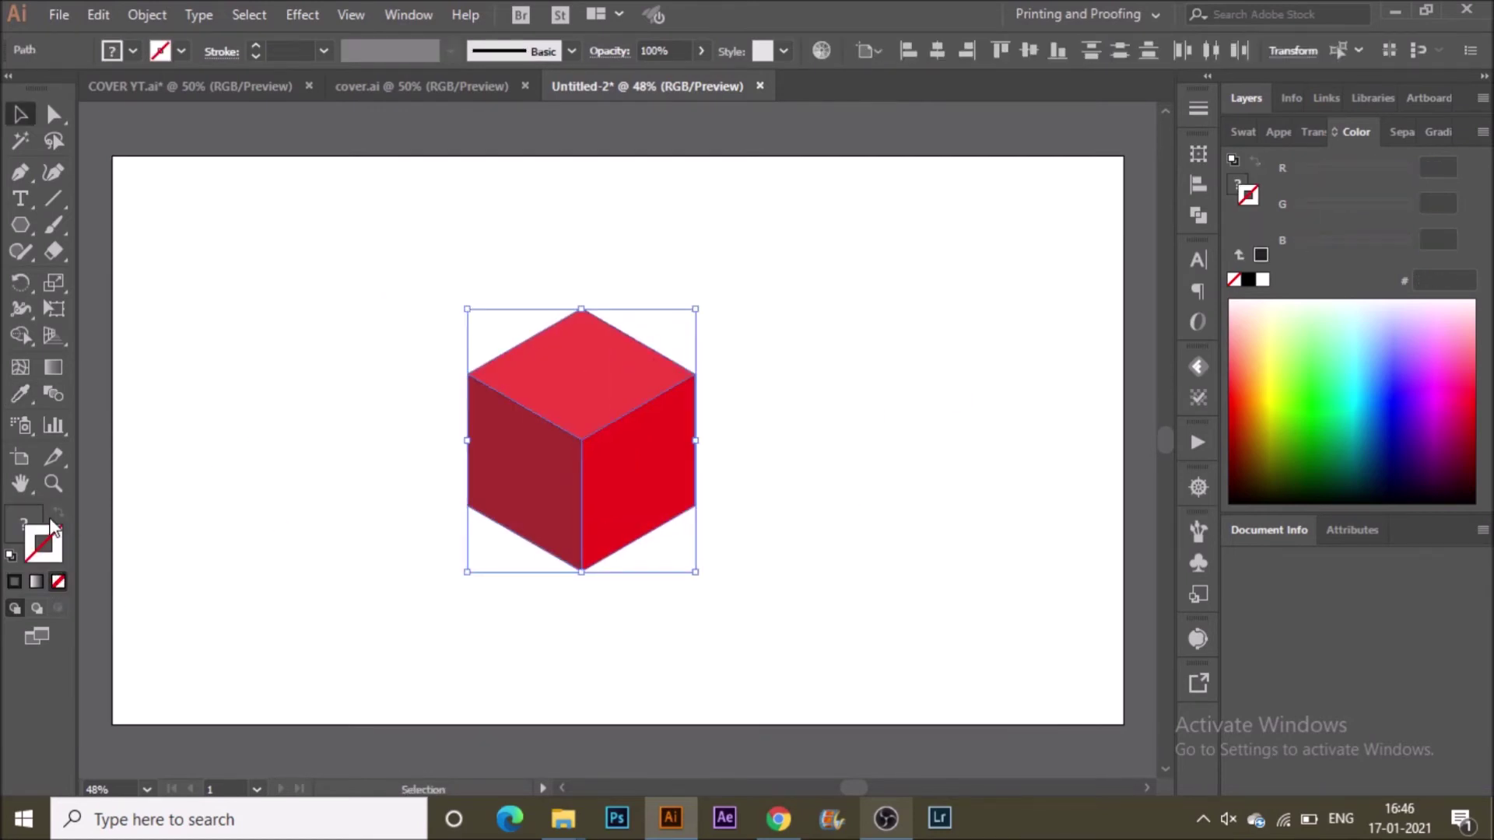
Select the whole cube and scale it down slightly.
key("x")
left_click(420, 582)
left_click_drag(461, 352, 679, 563)
left_click_drag(469, 574, 498, 535)
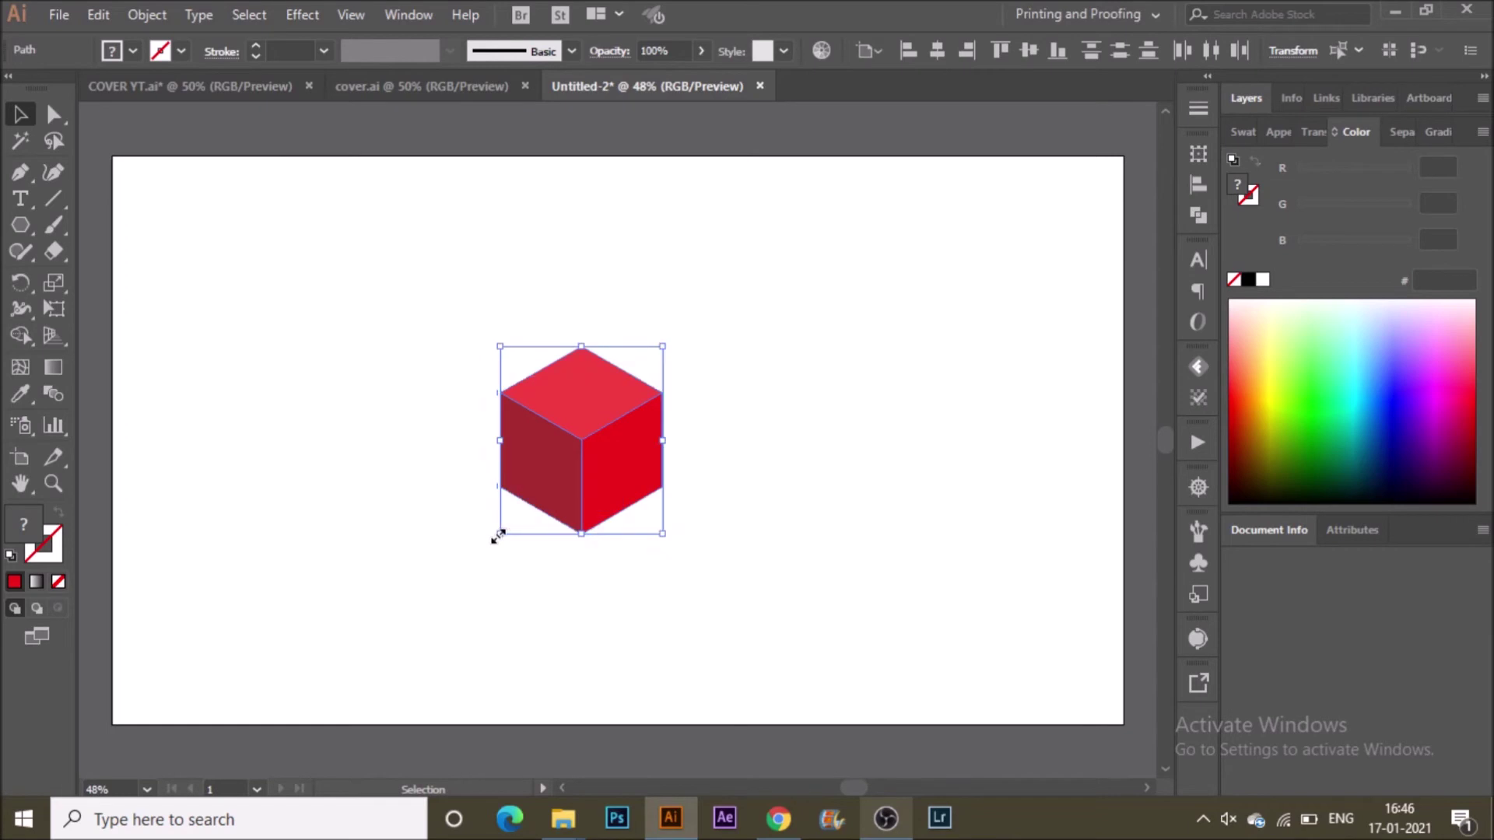
Make a pattern from the cube with Object > Pattern > Make, tiled Hex by Row.
left_click(141, 12)
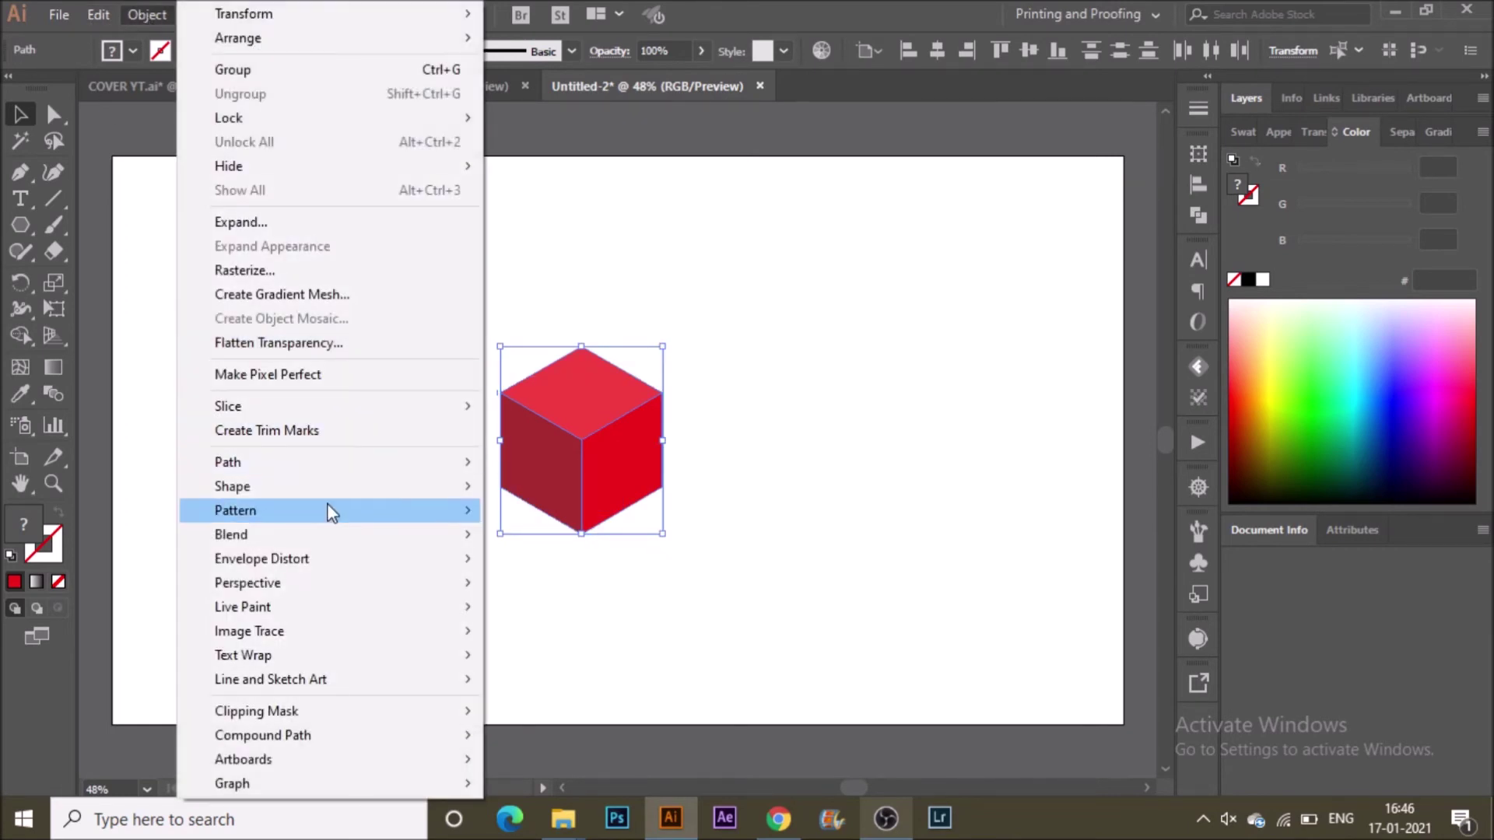
mouse_move(347, 513)
left_click(520, 509)
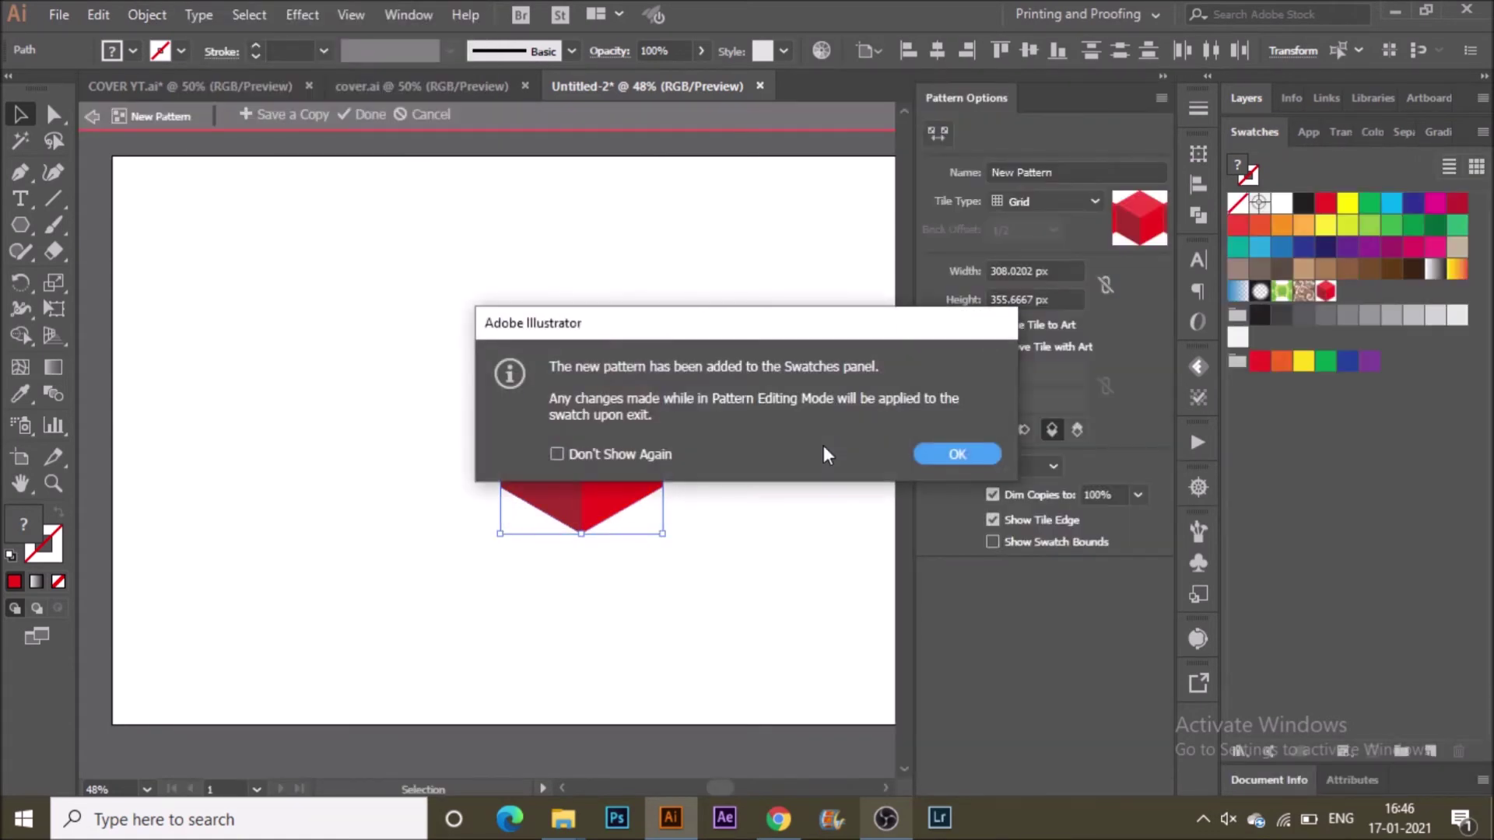
left_click(965, 454)
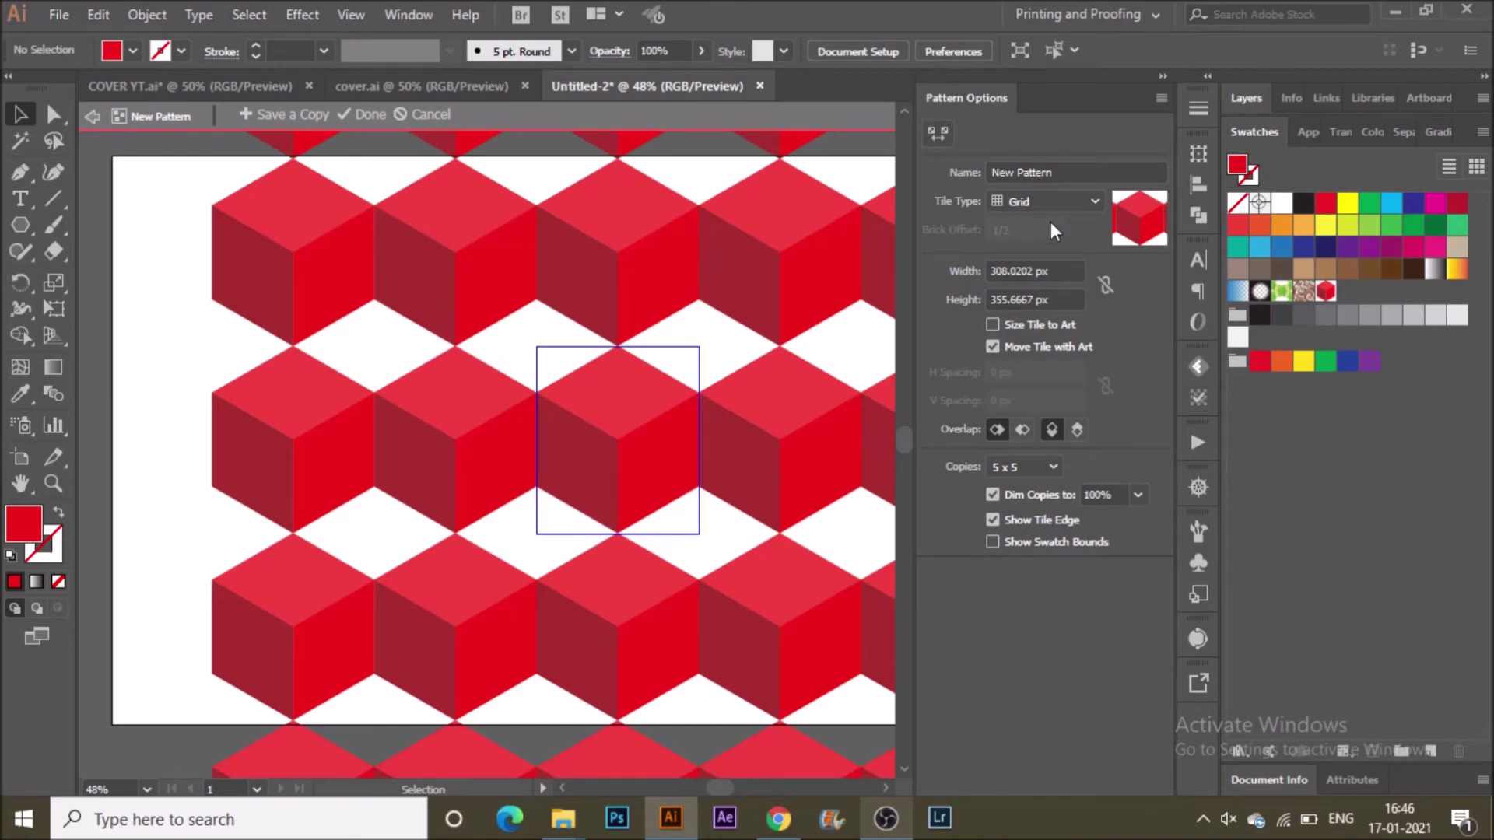
left_click(1079, 203)
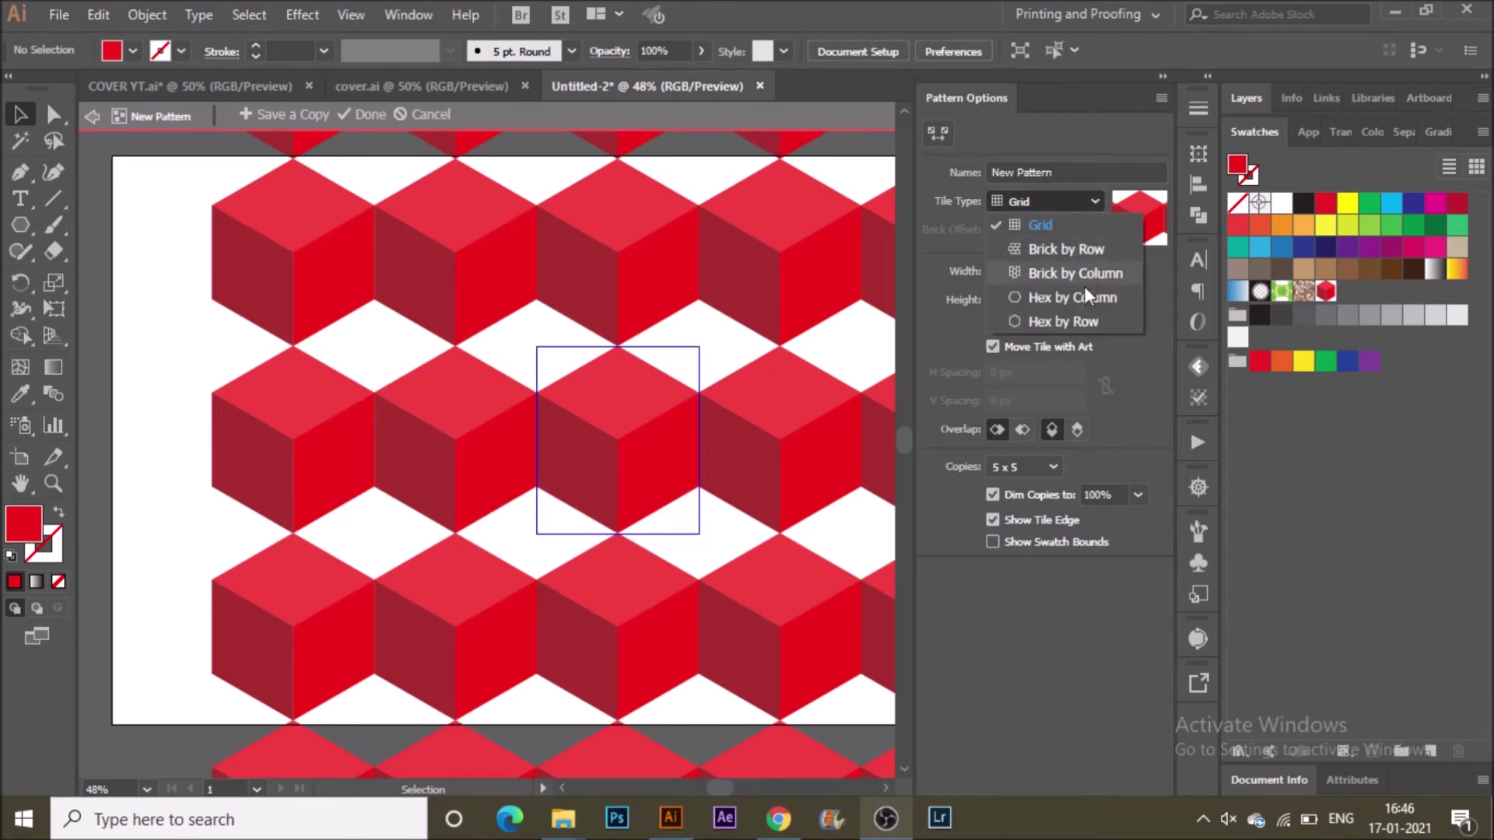
key("Escape")
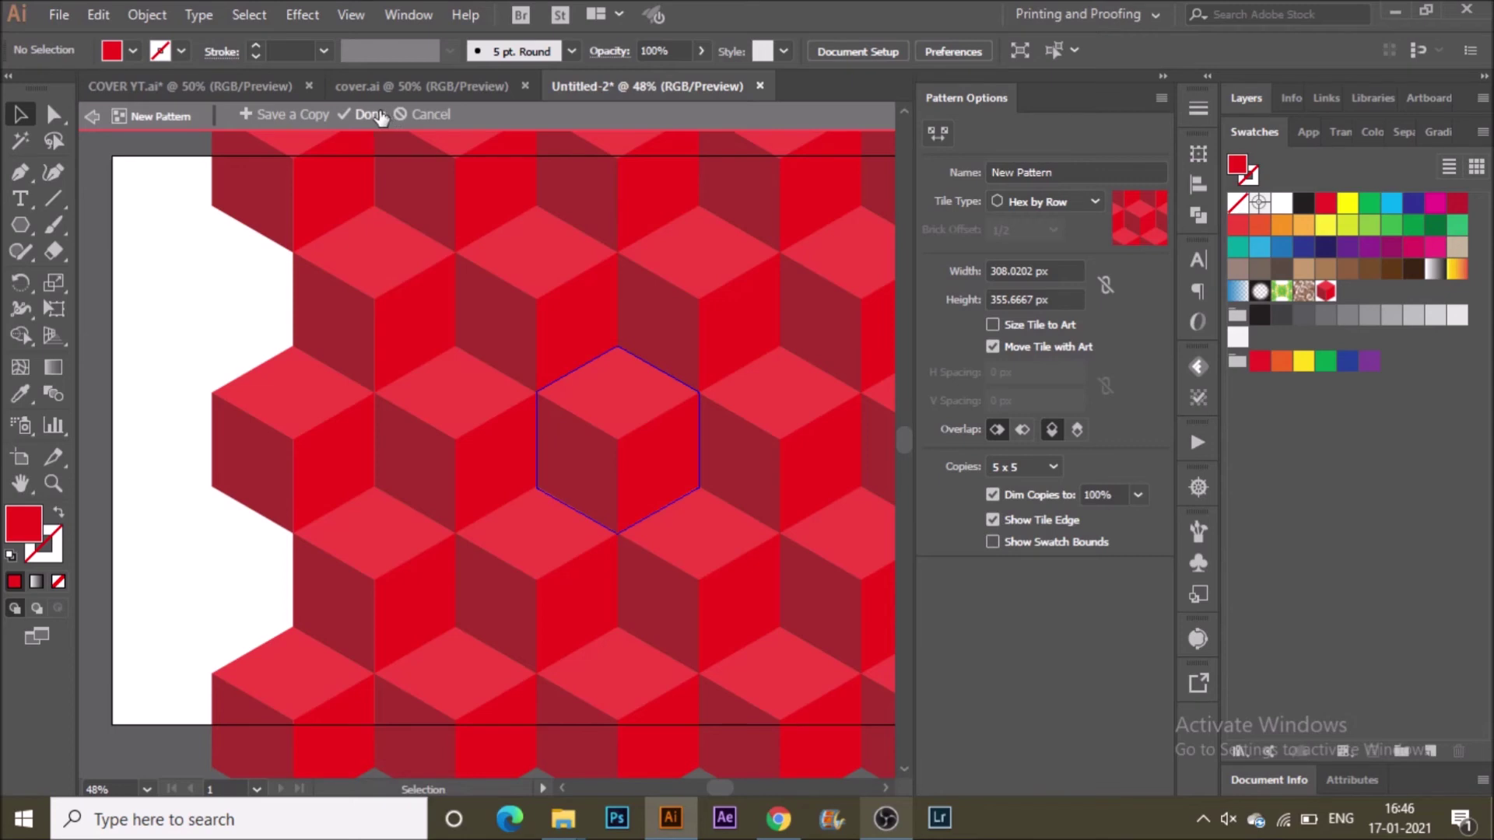
left_click(370, 115)
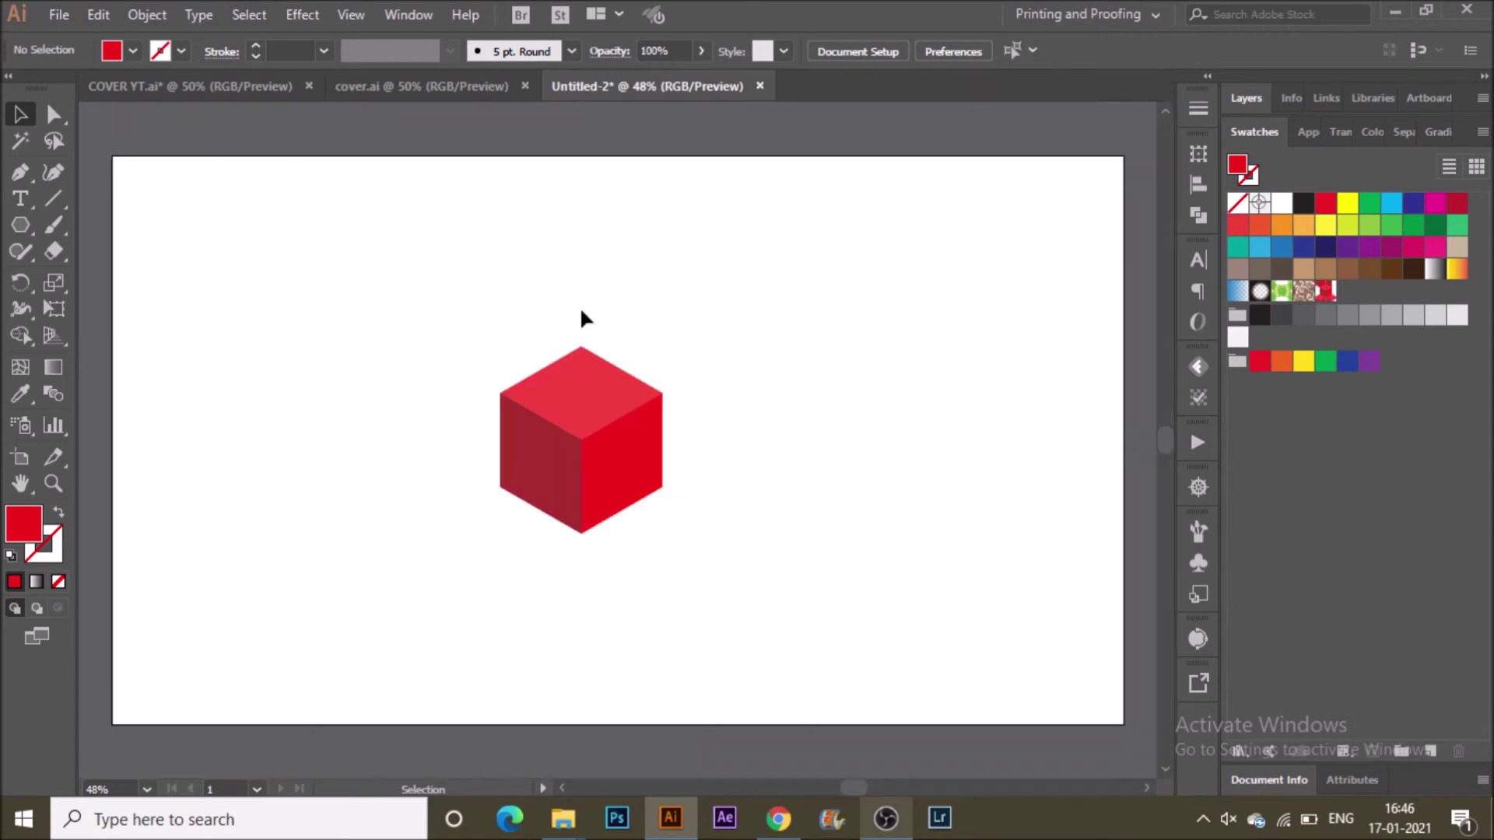
Undo an accidental face move, then move the whole cube to the artboard's left side.
left_click_drag(551, 366, 558, 506)
key("ctrl+z")
left_click(487, 241)
key("v")
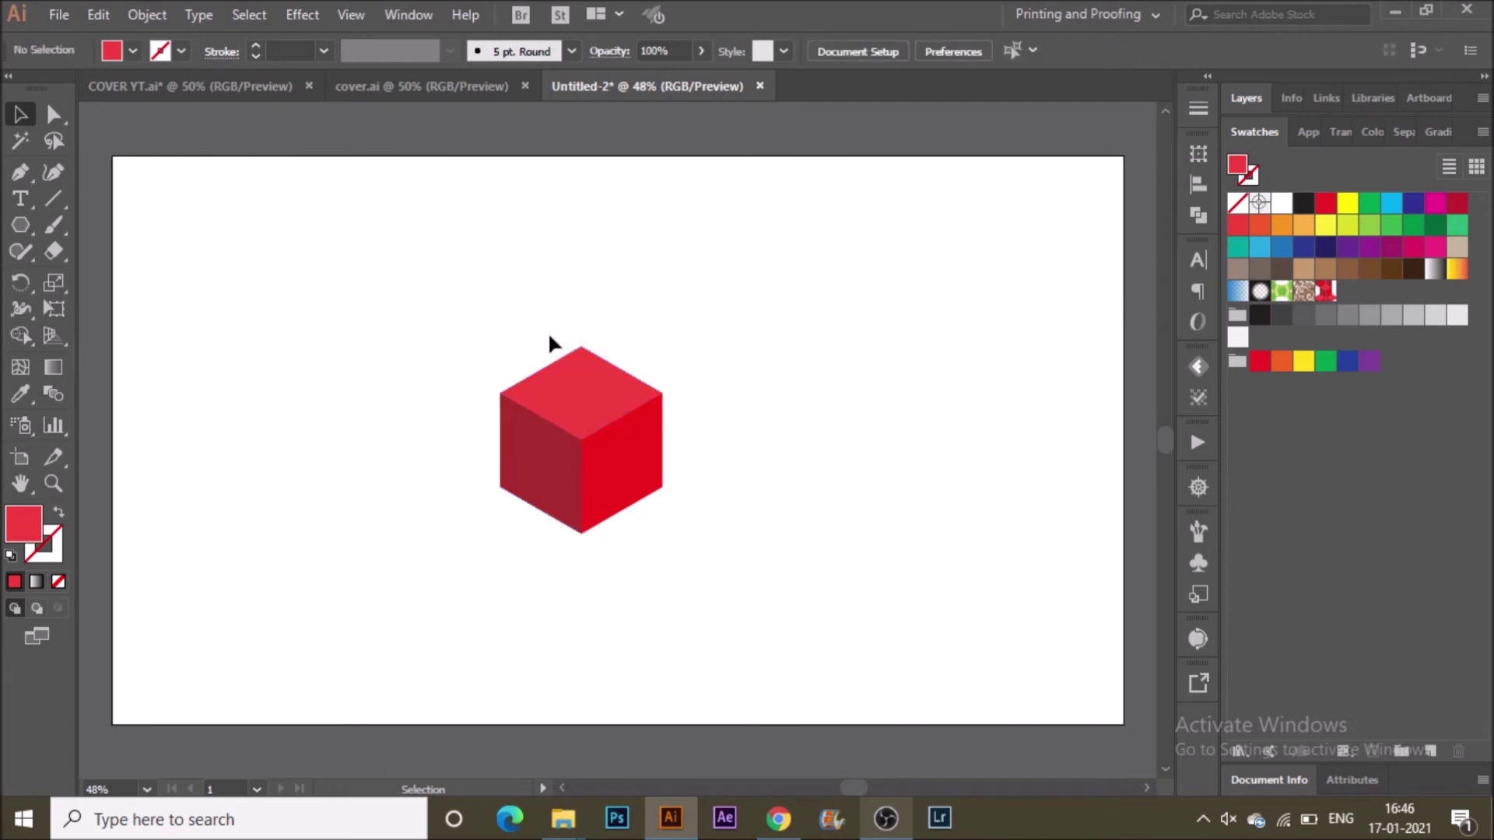
left_click_drag(550, 336, 650, 557)
left_click_drag(604, 502, 273, 507)
left_click(390, 516)
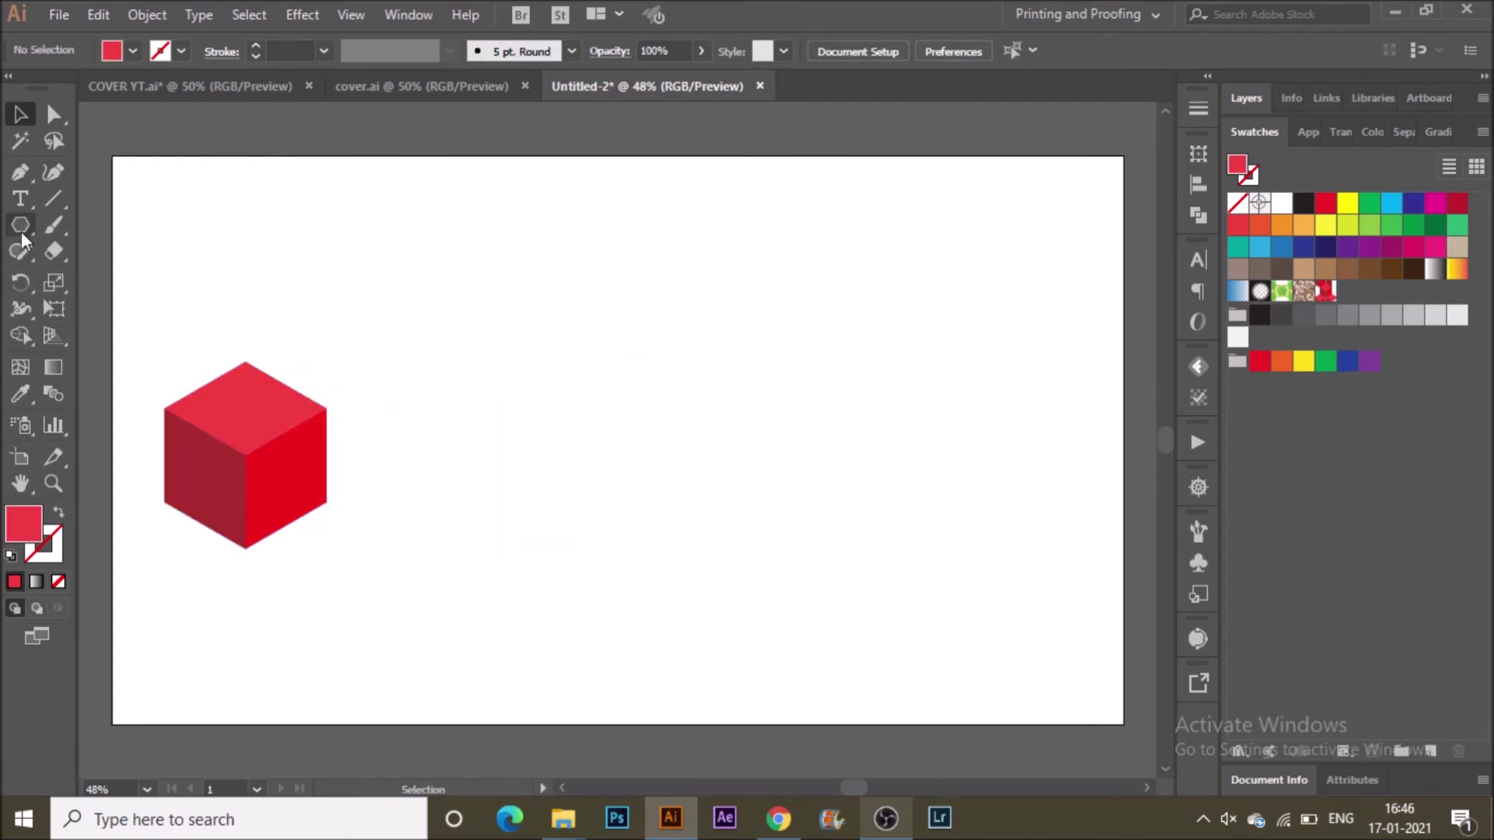
Draw a large rectangle over the artboard's right part, fill it with the cube pattern, and narrow its left edge.
left_click_drag(21, 228, 72, 228)
left_click_drag(345, 155, 1121, 729)
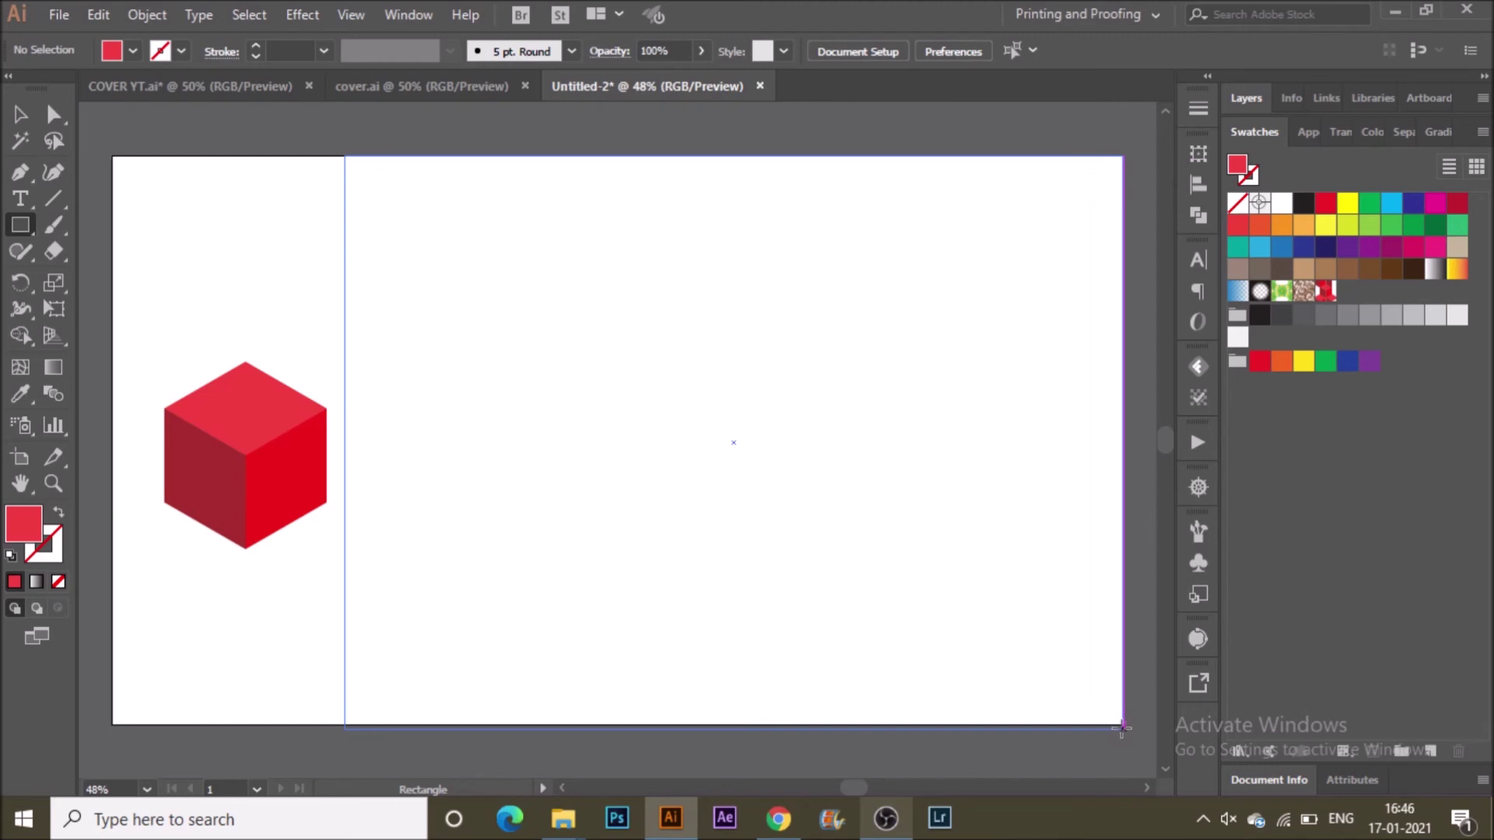
left_click_drag(1121, 729, 1122, 724)
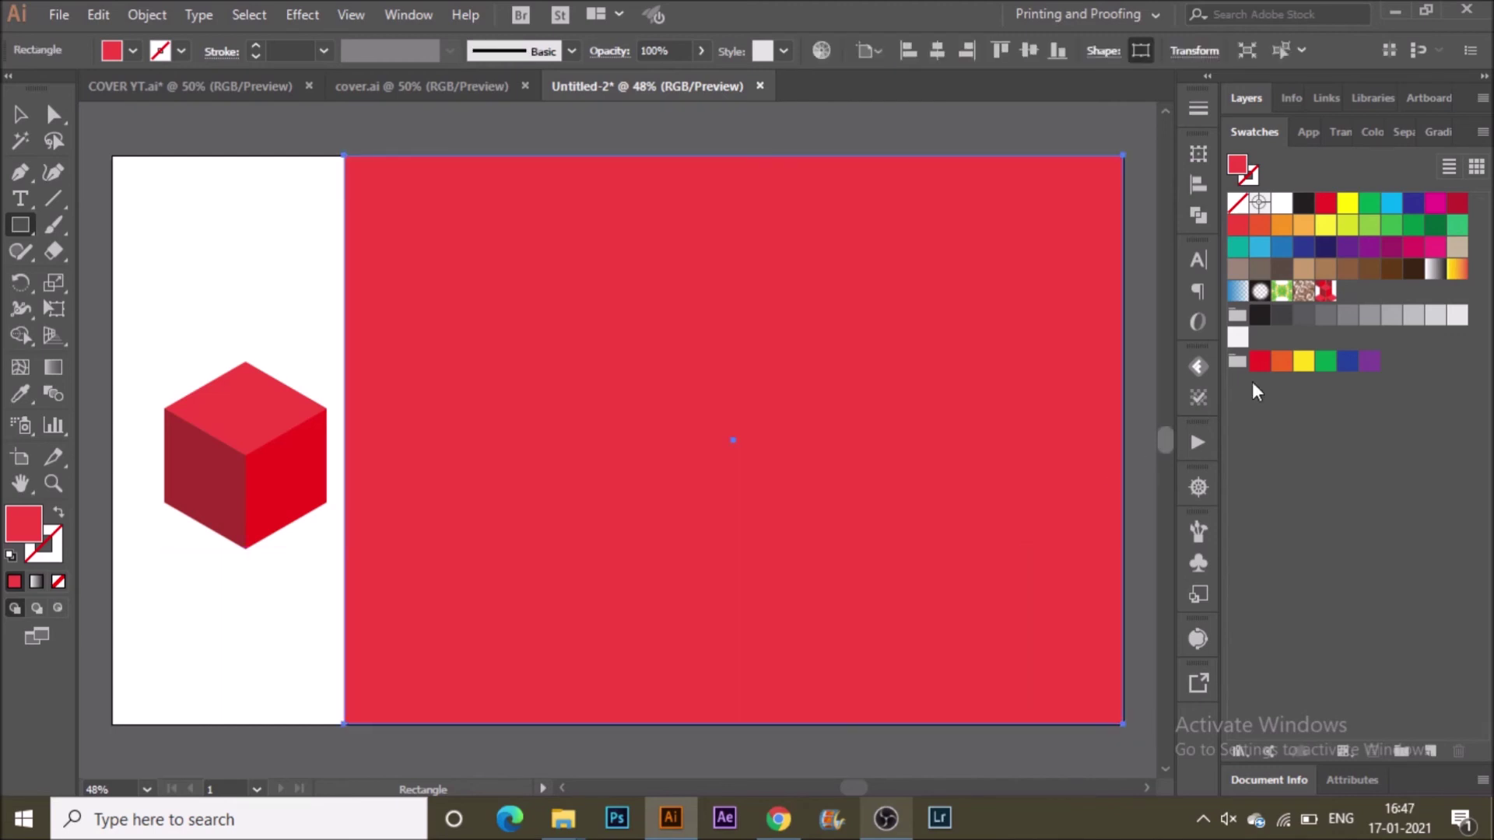
left_click(1324, 293)
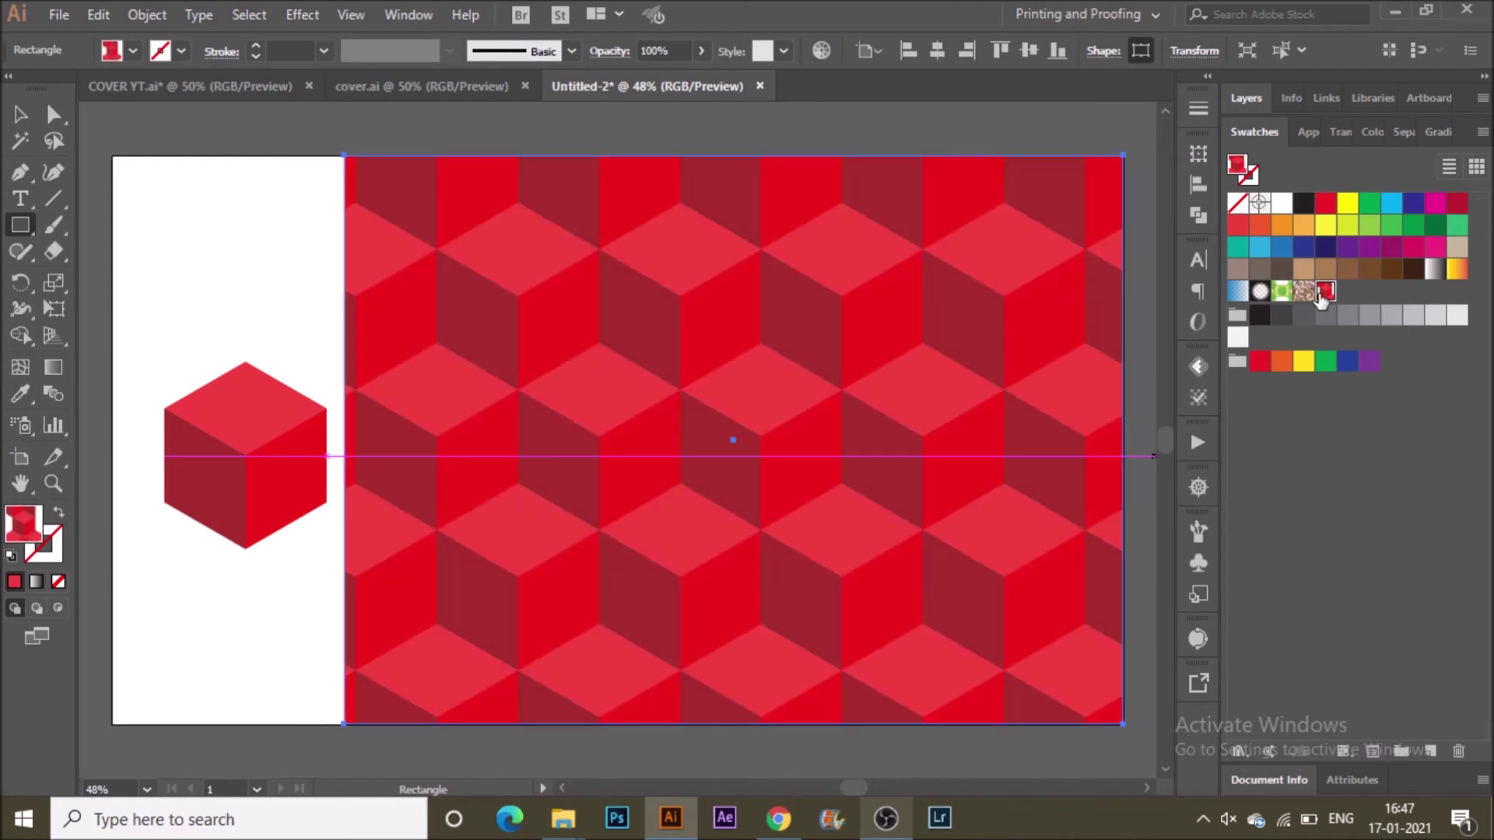
key("v")
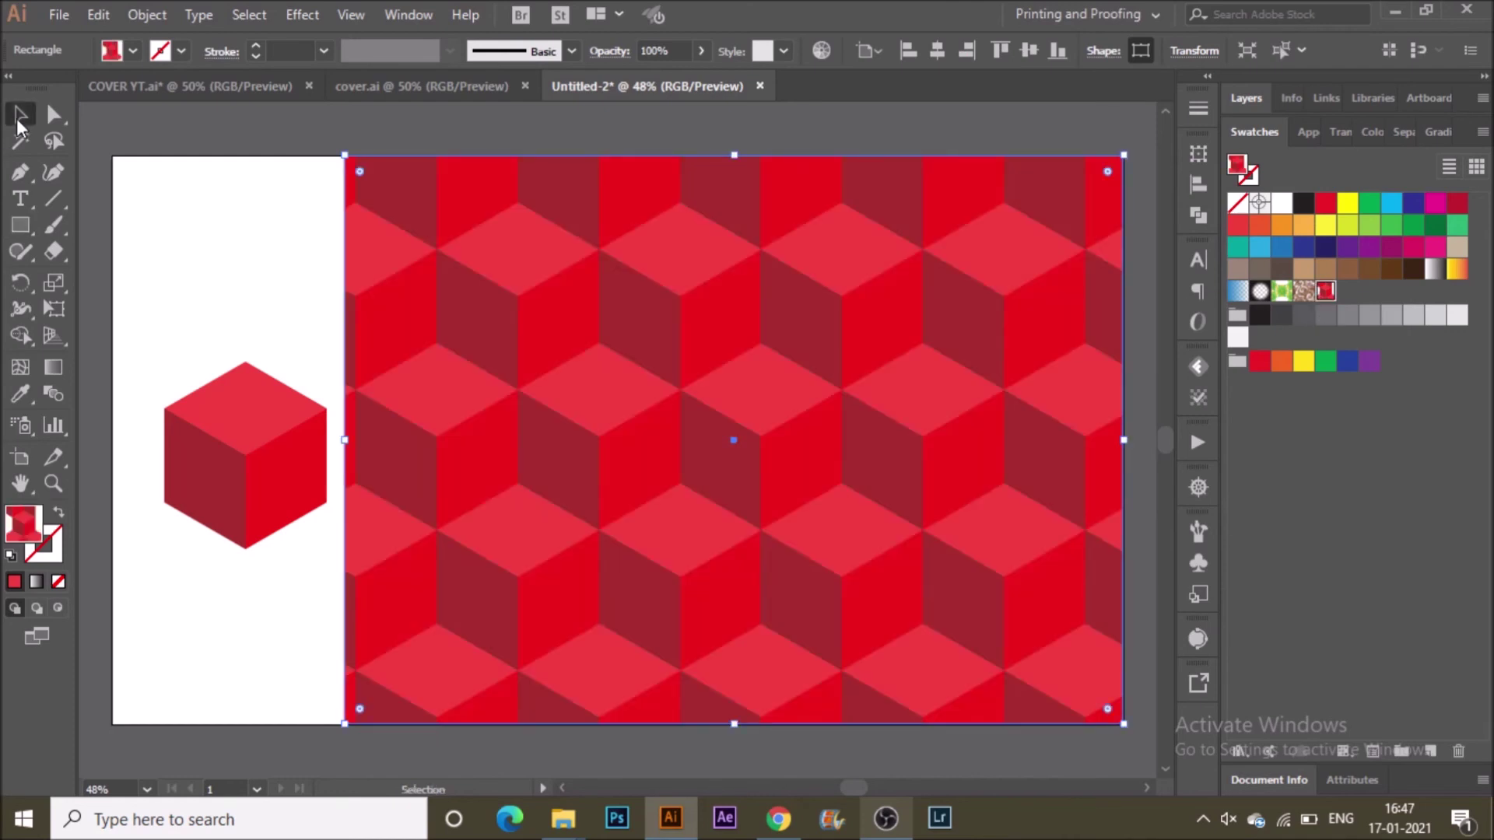
left_click_drag(345, 439, 356, 441)
left_click(304, 315)
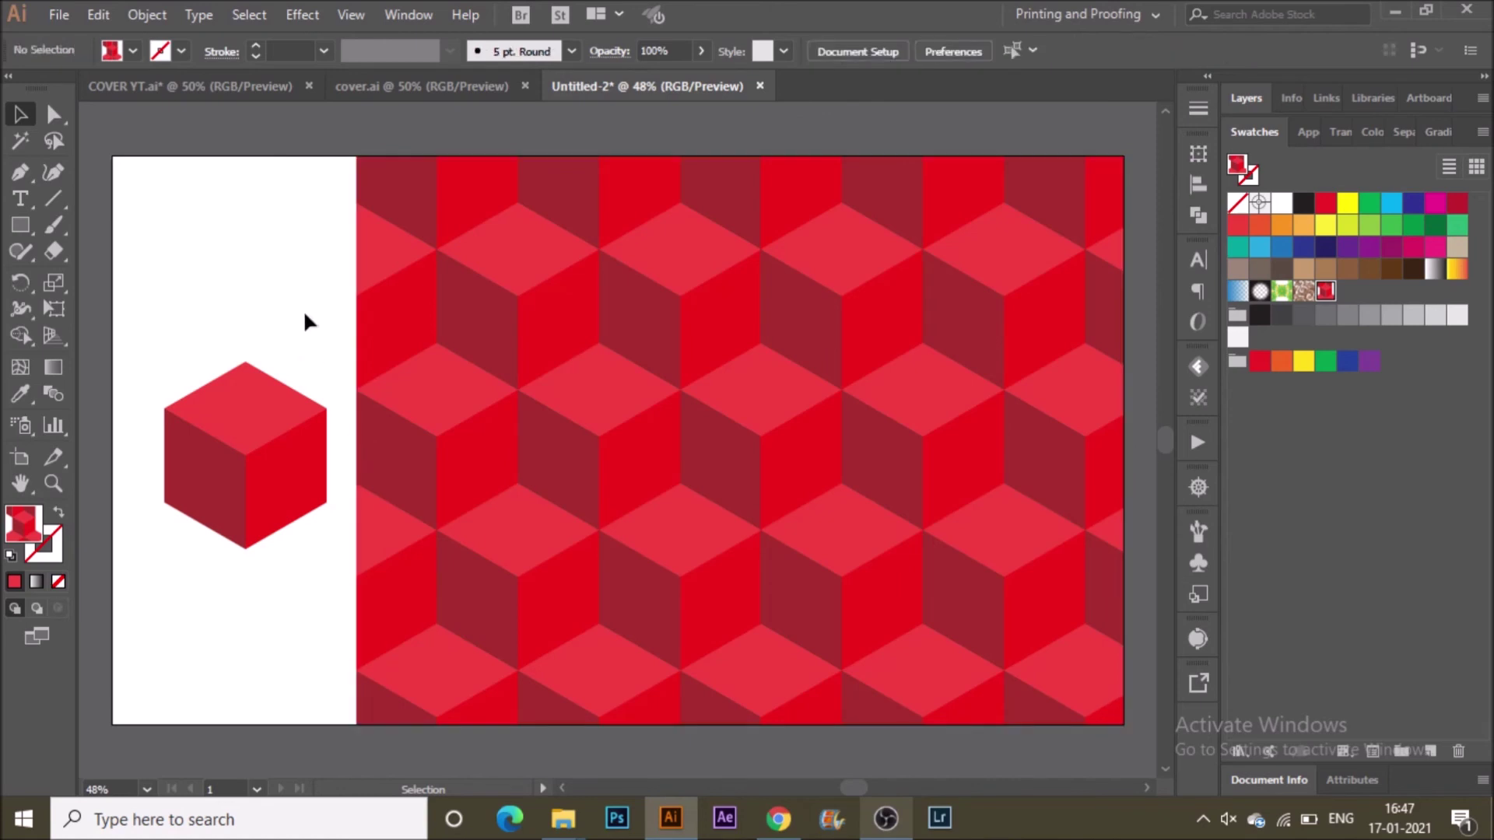